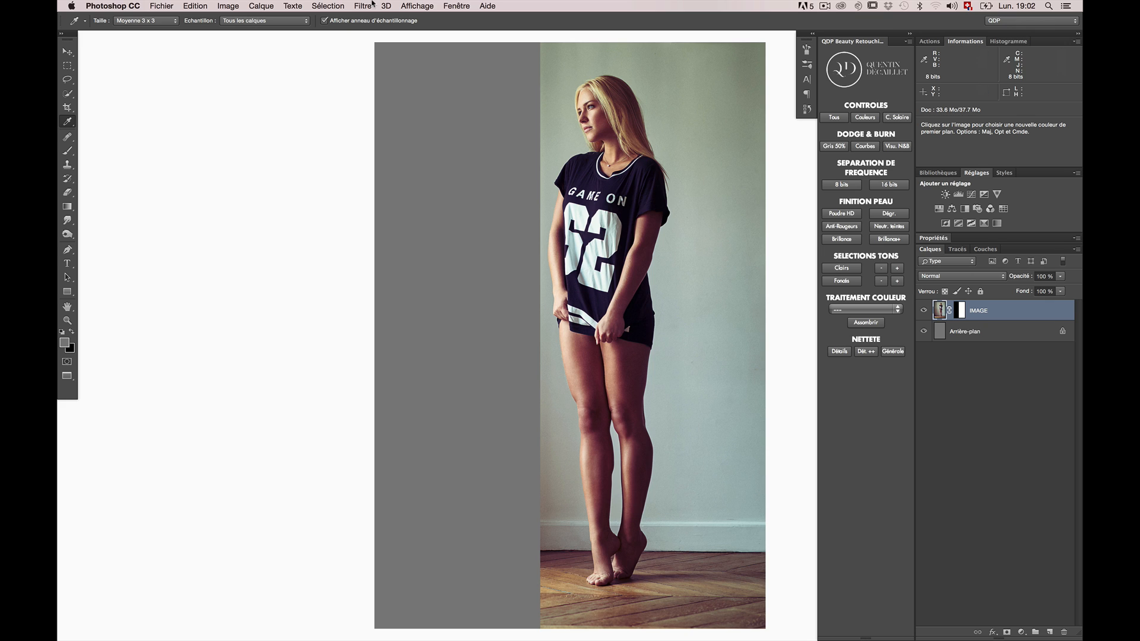
Check the document's colour mode and bit depth per channel
click(229, 5)
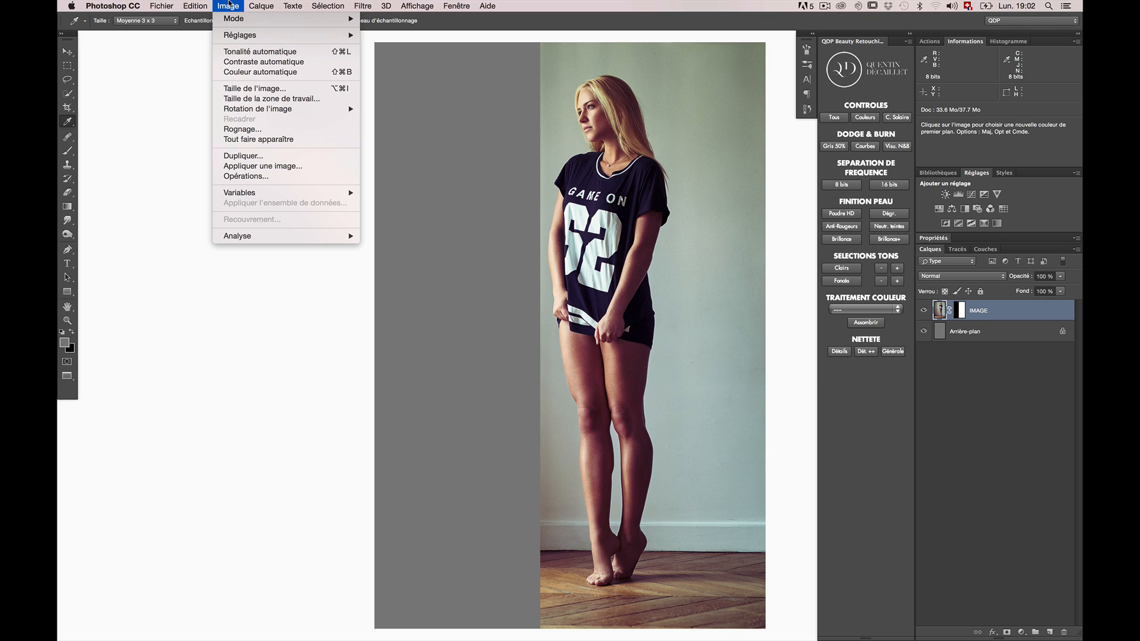
mouse_move(232, 19)
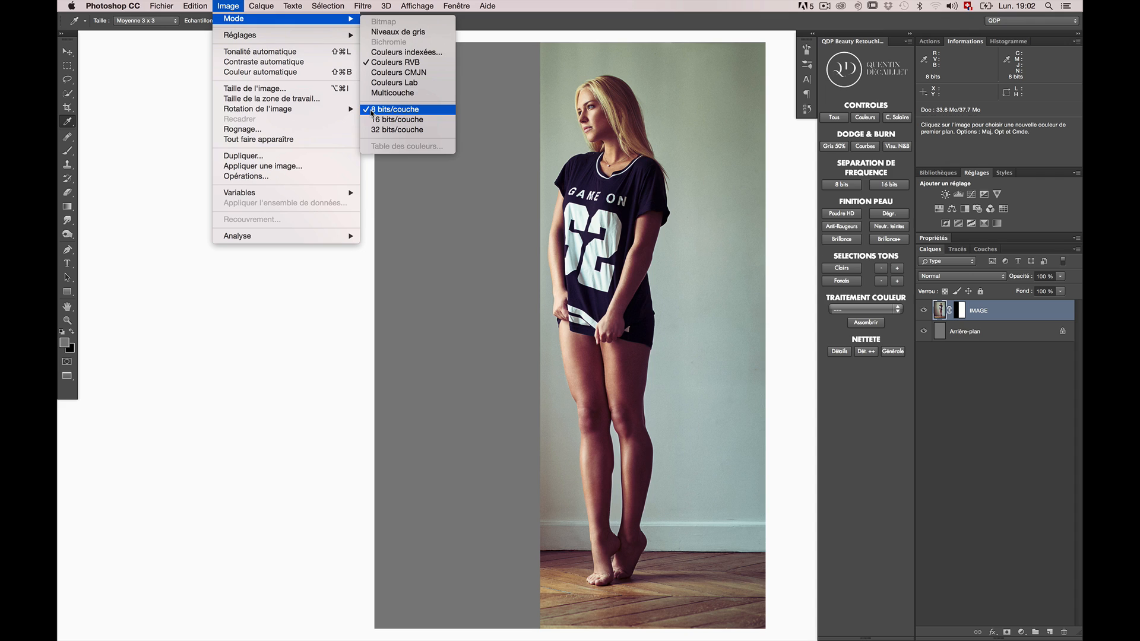
click(318, 373)
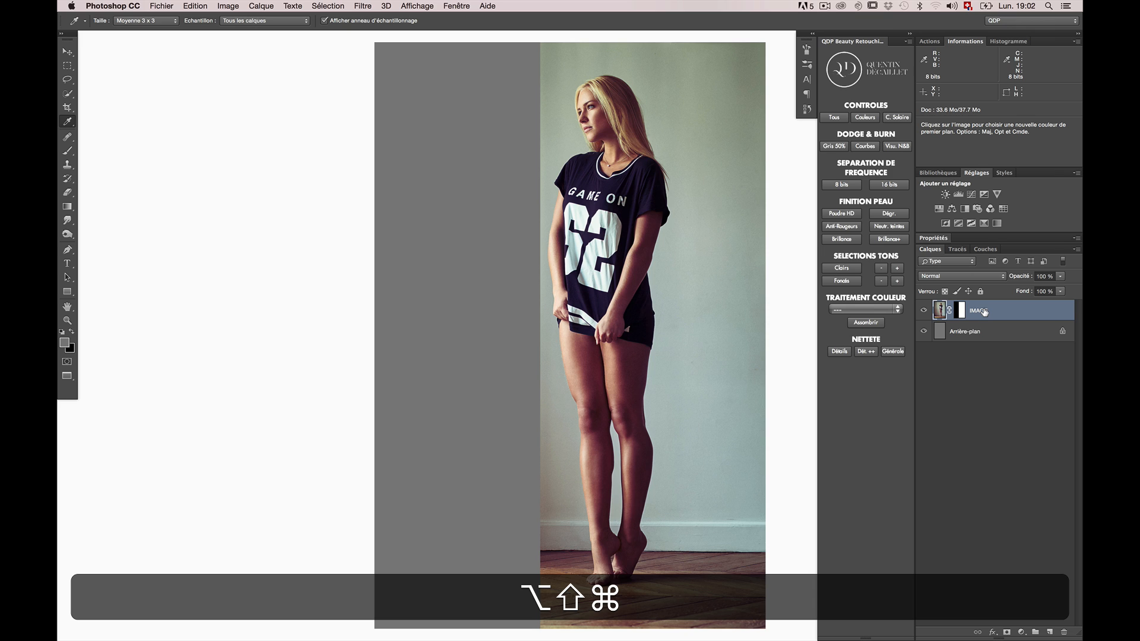
Stamp all visible layers into a new layer above IMAGE and duplicate that merged layer
key(alt+shift+super+e)
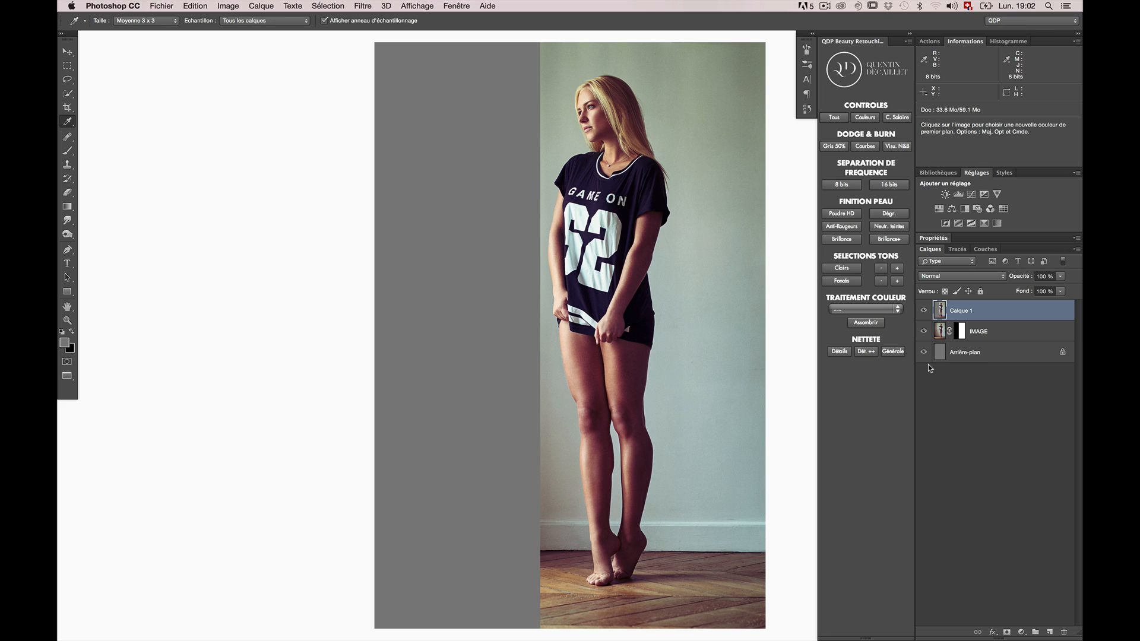
key(super)
key(super+j)
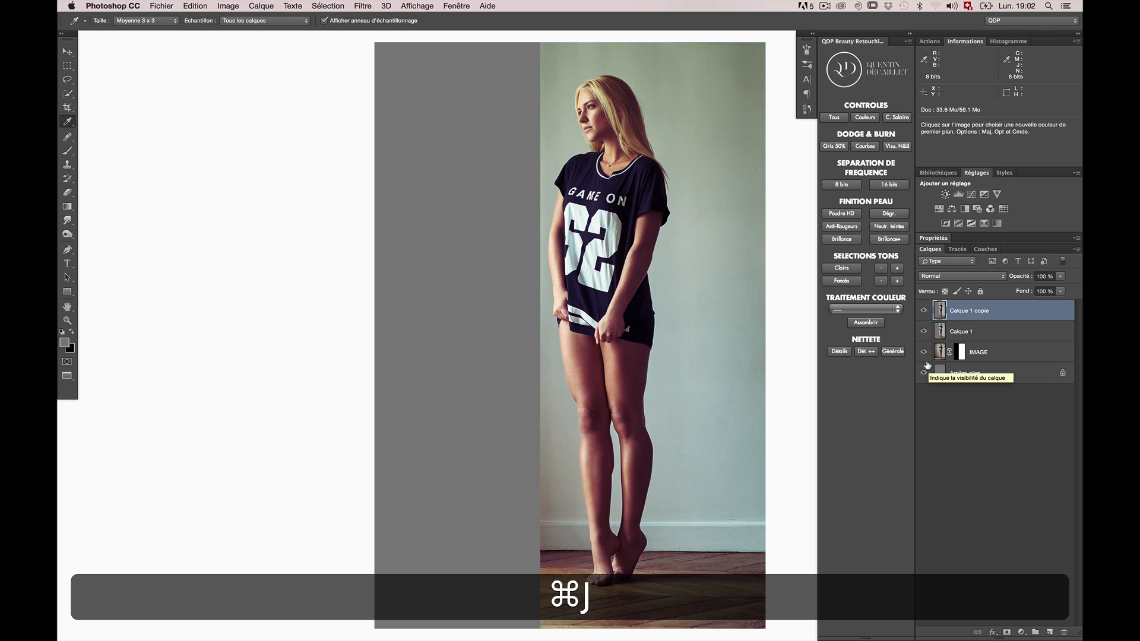
Rename the lower merged layer COULEURS and the upper copy TEXTURE
click(964, 333)
key(shift+super+r)
text(COULEURS)
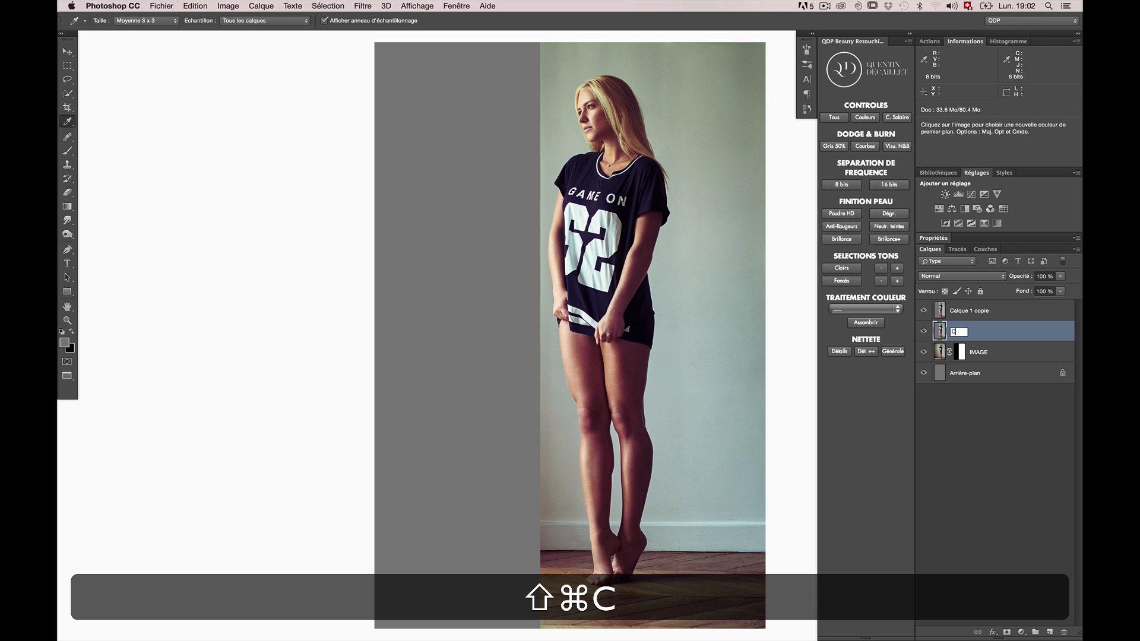
key(Return)
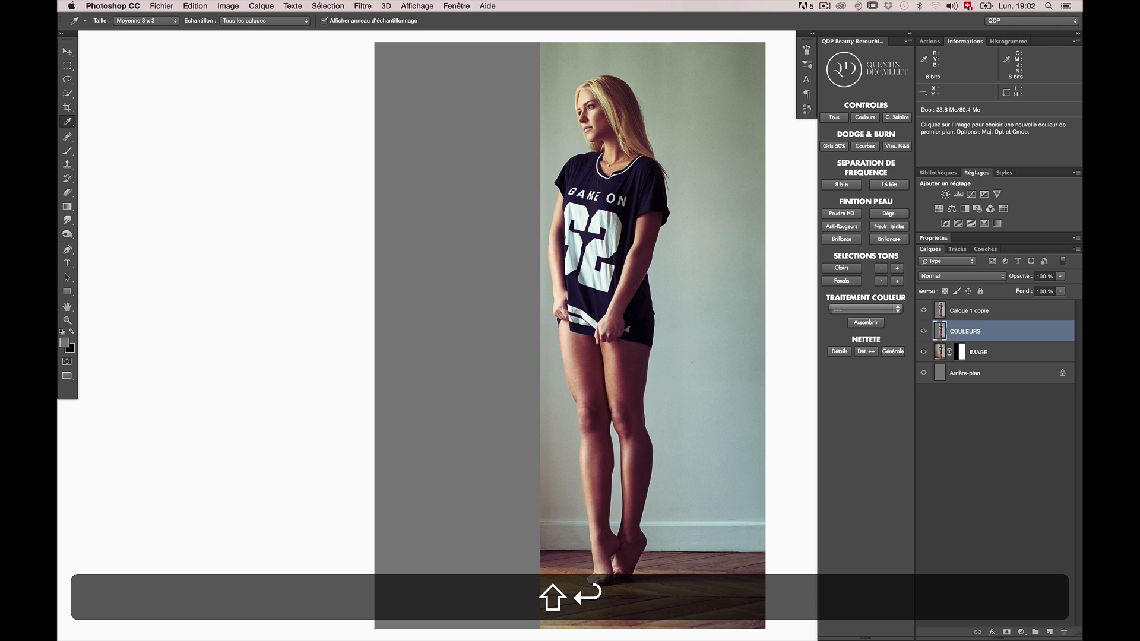
click(966, 311)
key(shift+super+r)
text(TEXTURE)
key(shift+Return)
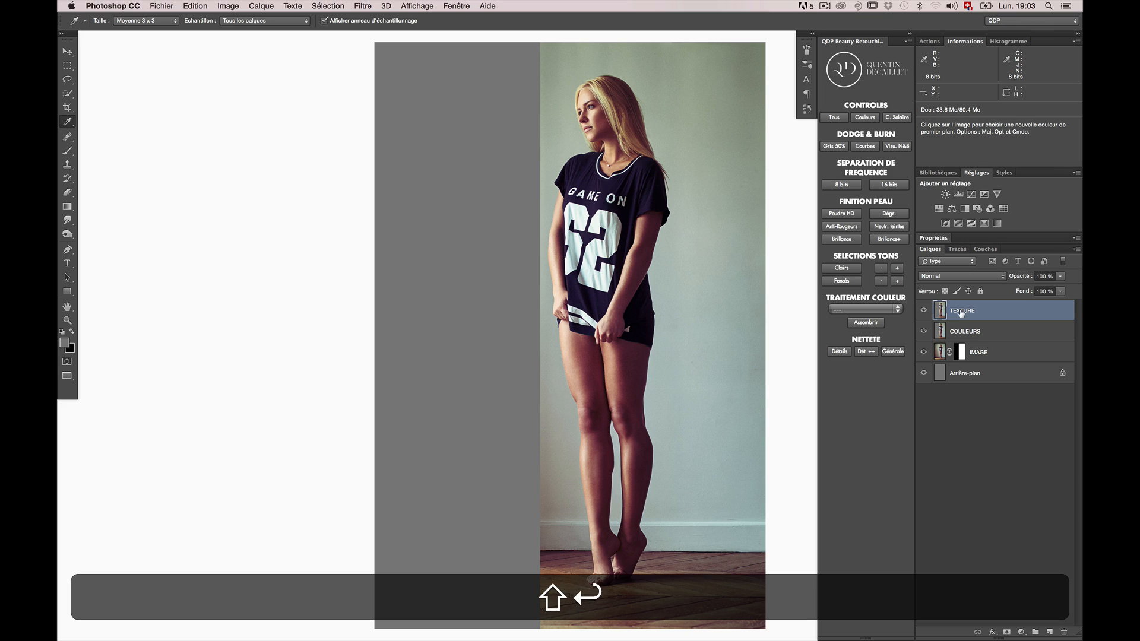
Hide the TEXTURE layer and apply a Gaussian Blur with a 6.0 pixel radius to the COULEURS layer
click(923, 310)
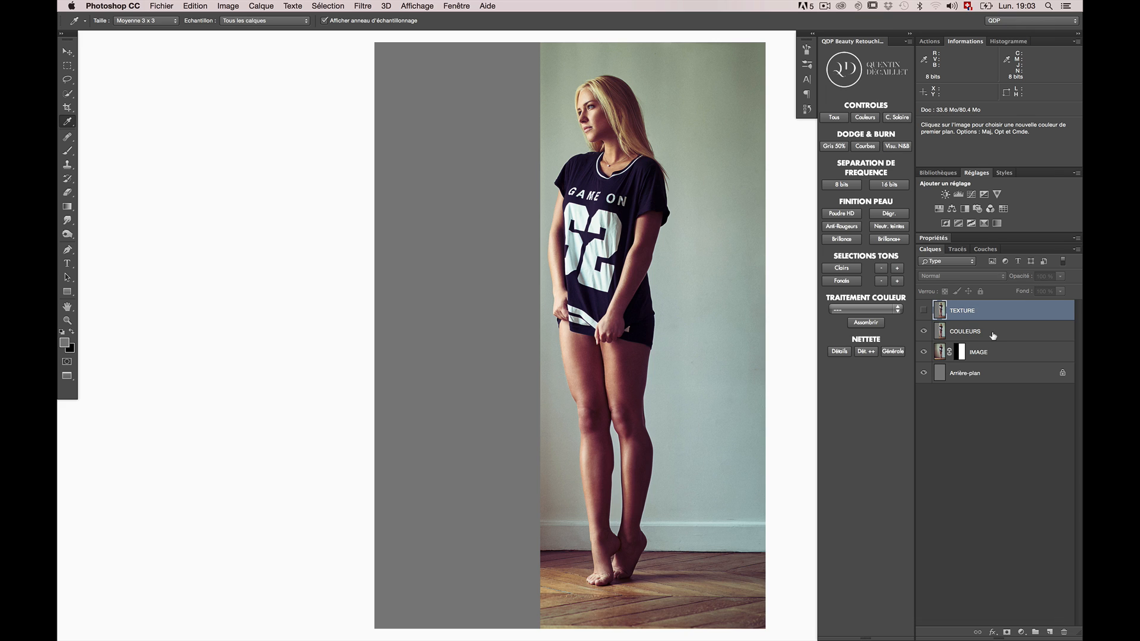
click(993, 334)
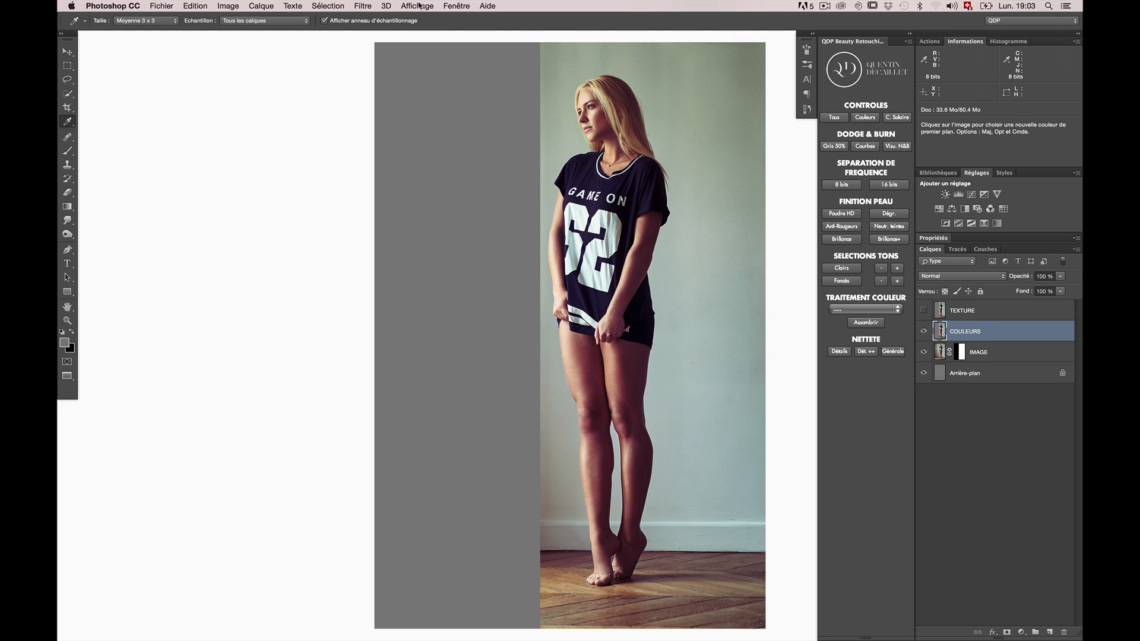
click(360, 5)
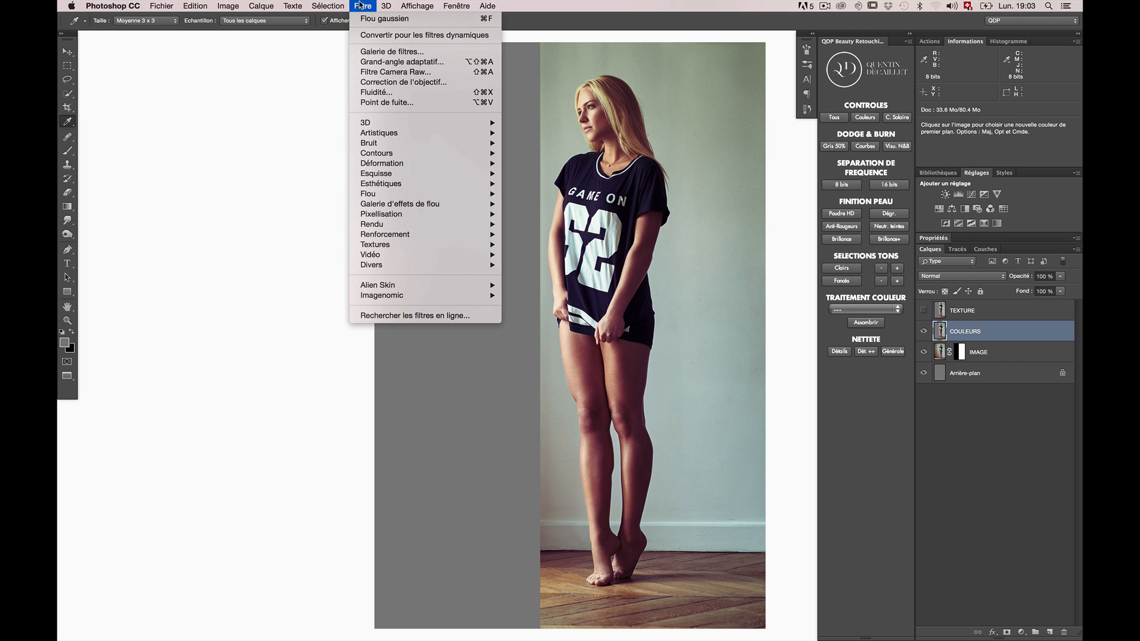
mouse_move(399, 196)
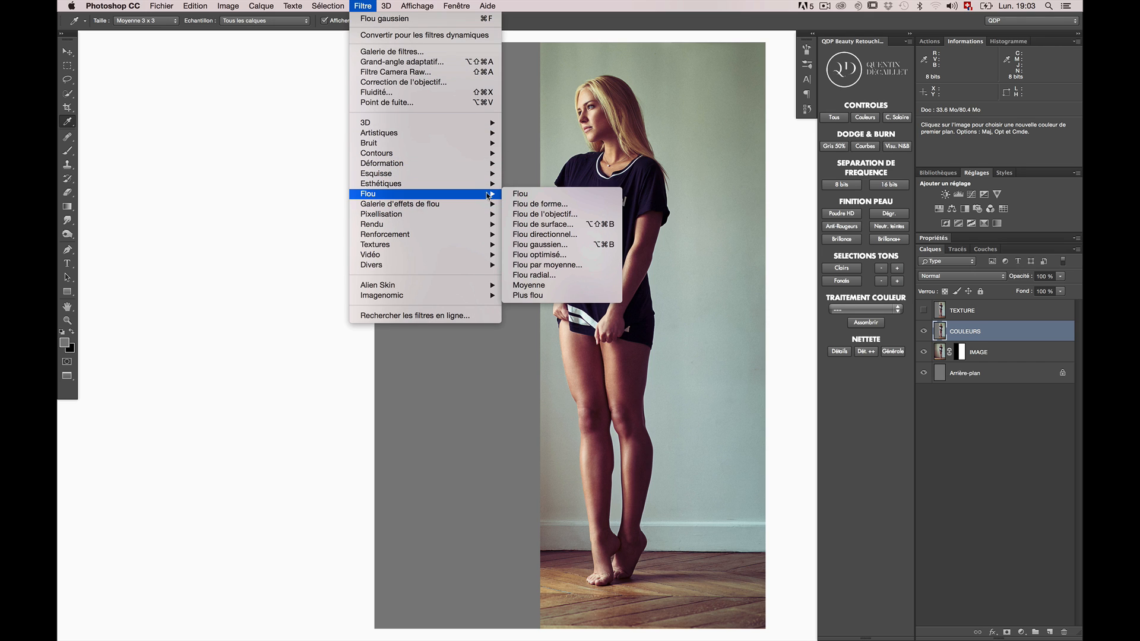
click(537, 244)
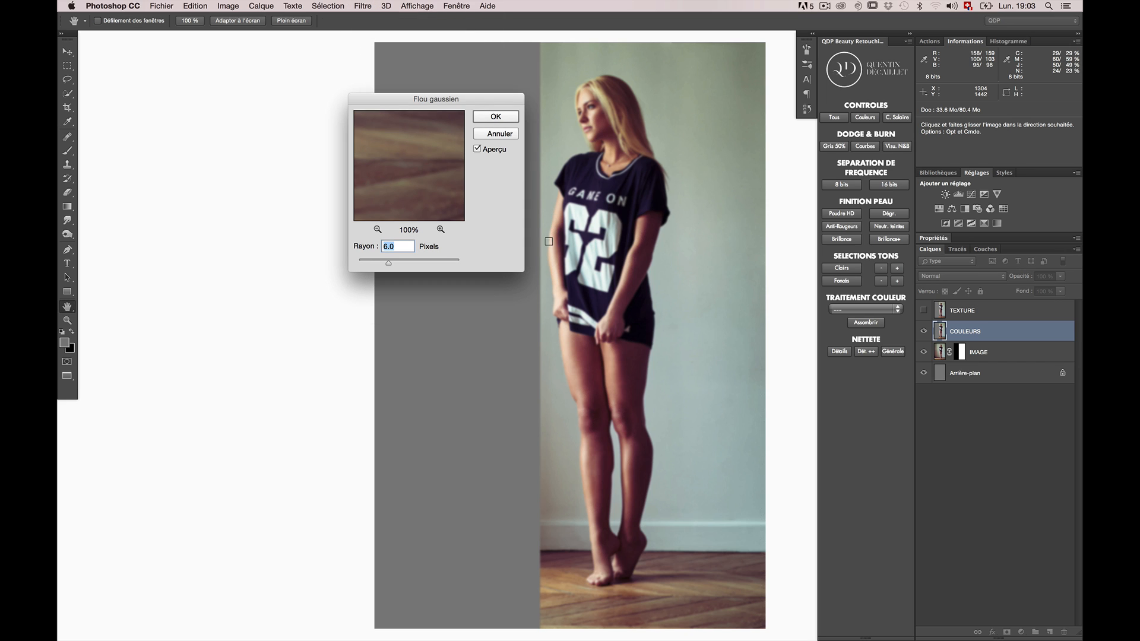
drag(440, 106, 445, 200)
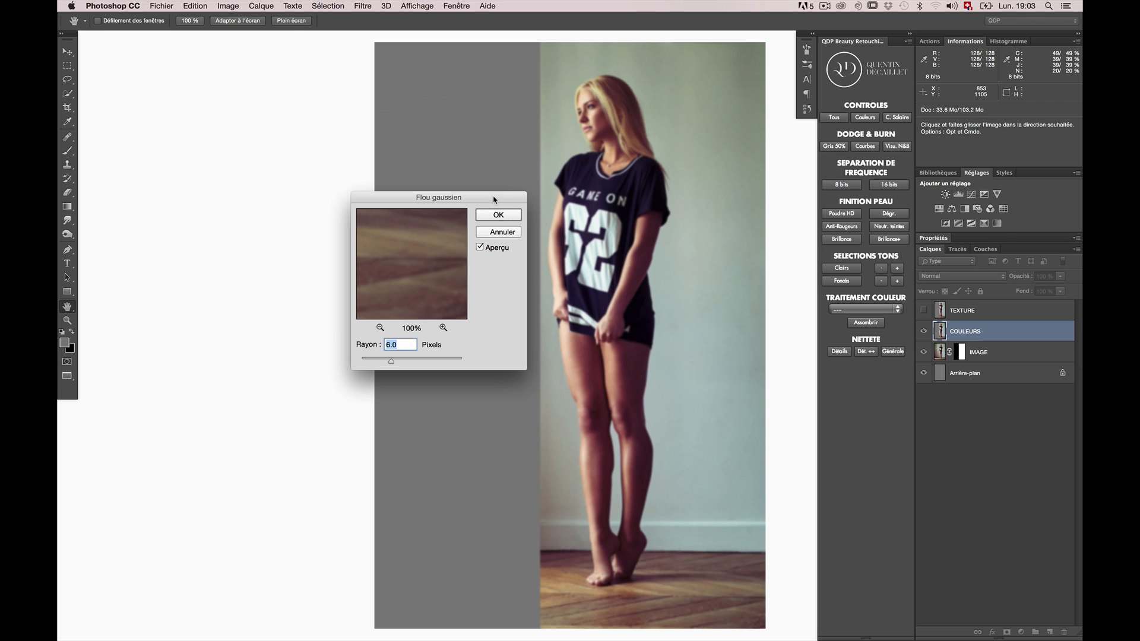
drag(494, 200, 506, 184)
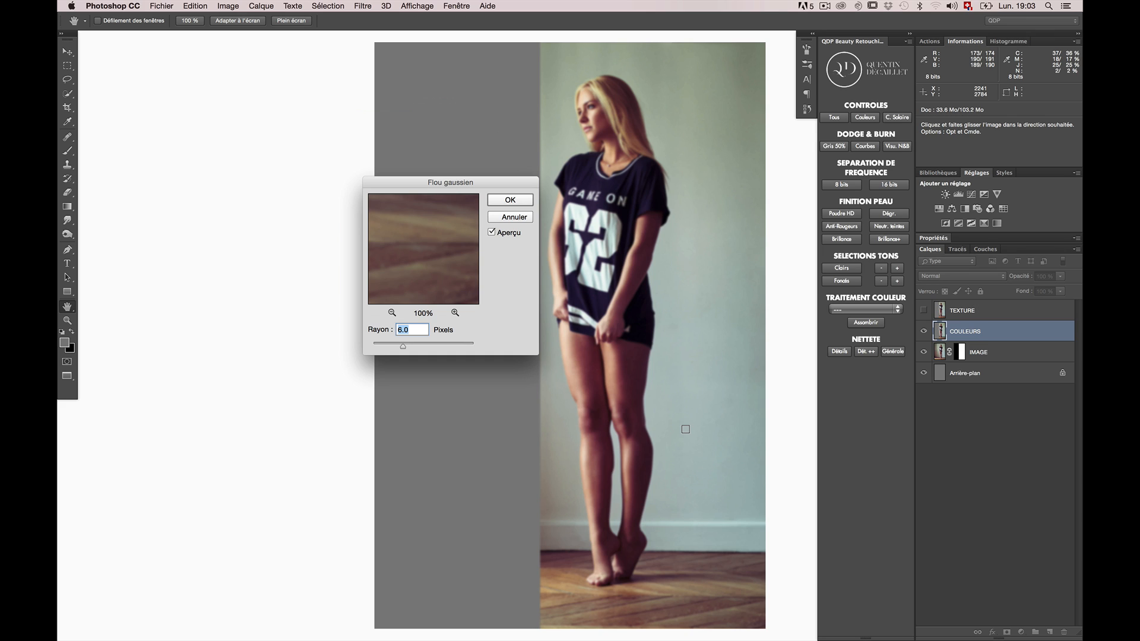
key(Return)
key(i)
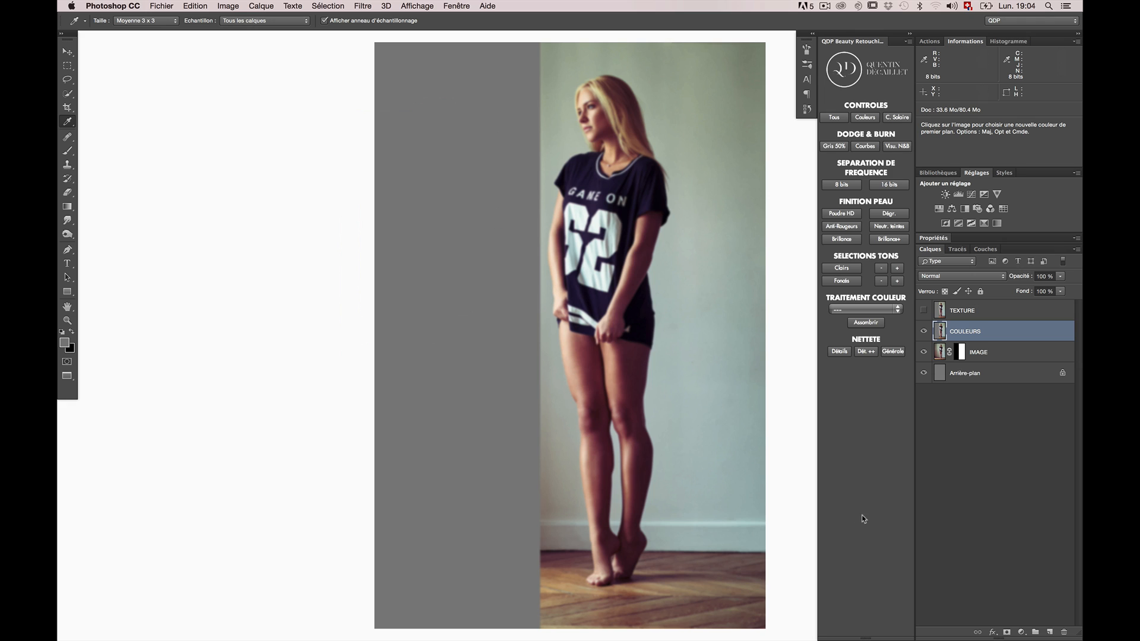
Show the TEXTURE layer and start Apply Image on it with Sans titre-1 as source and COULEURS as source layer
click(963, 311)
click(923, 310)
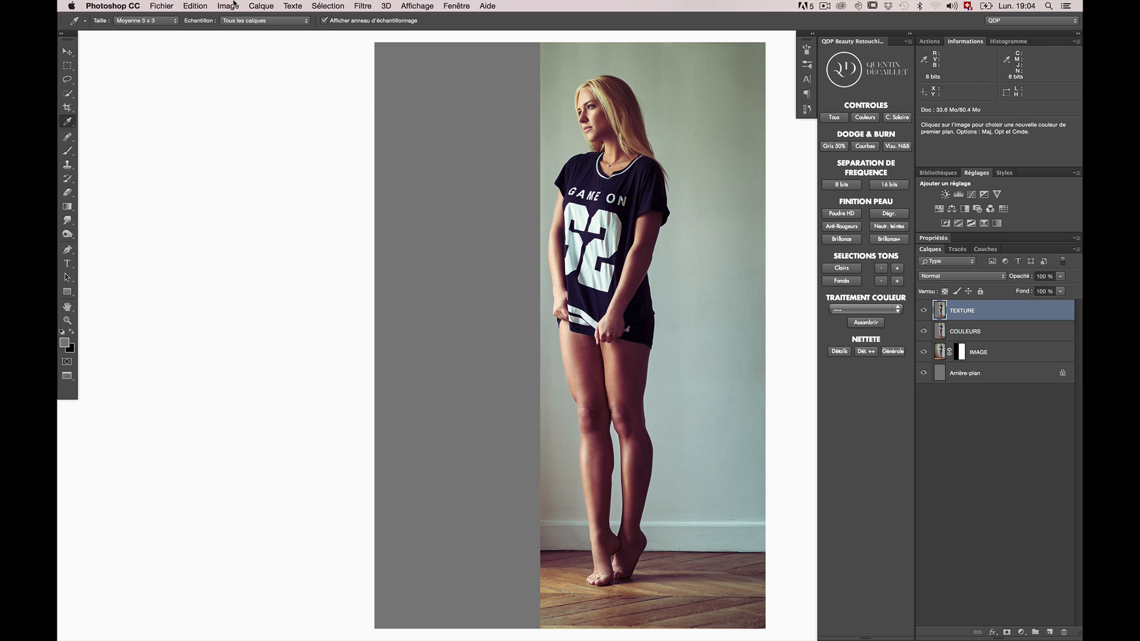
click(233, 4)
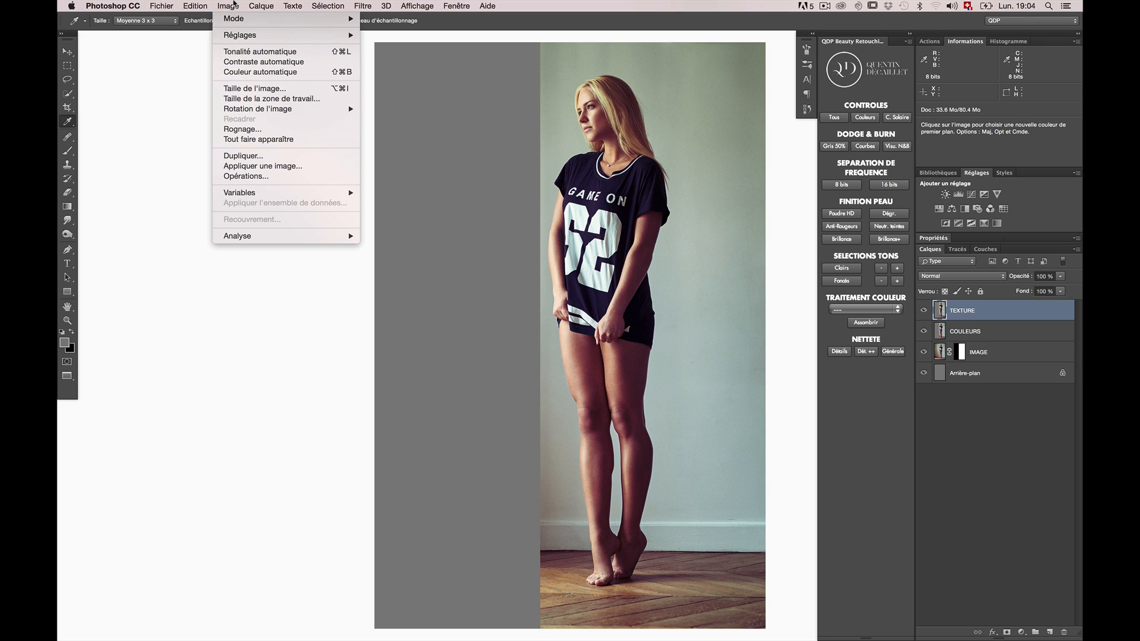
click(279, 167)
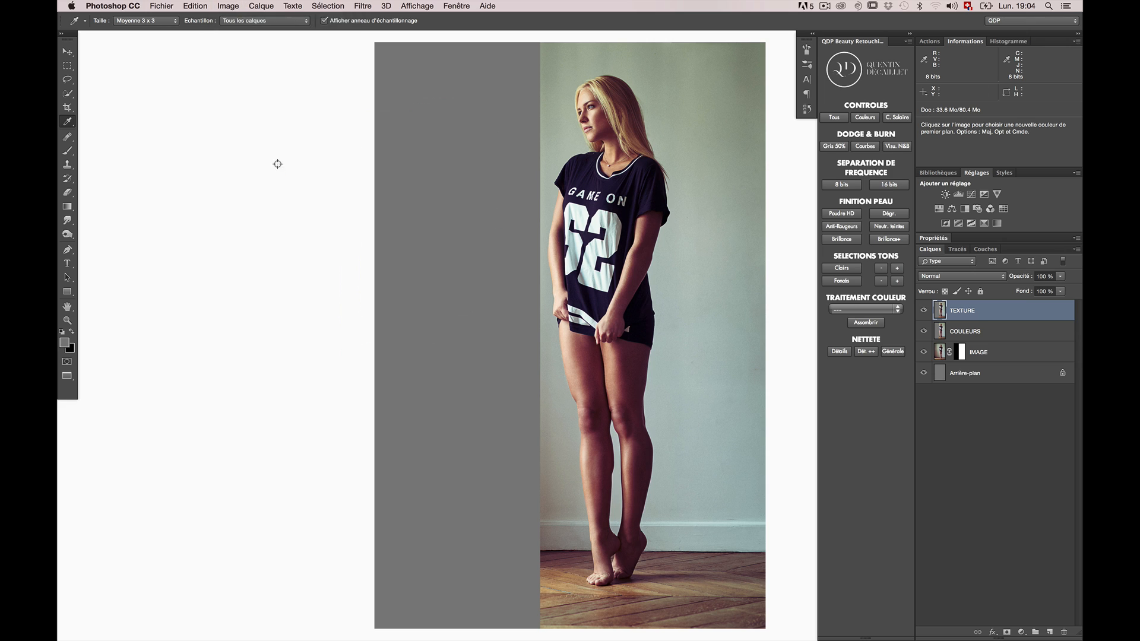
drag(332, 121, 361, 140)
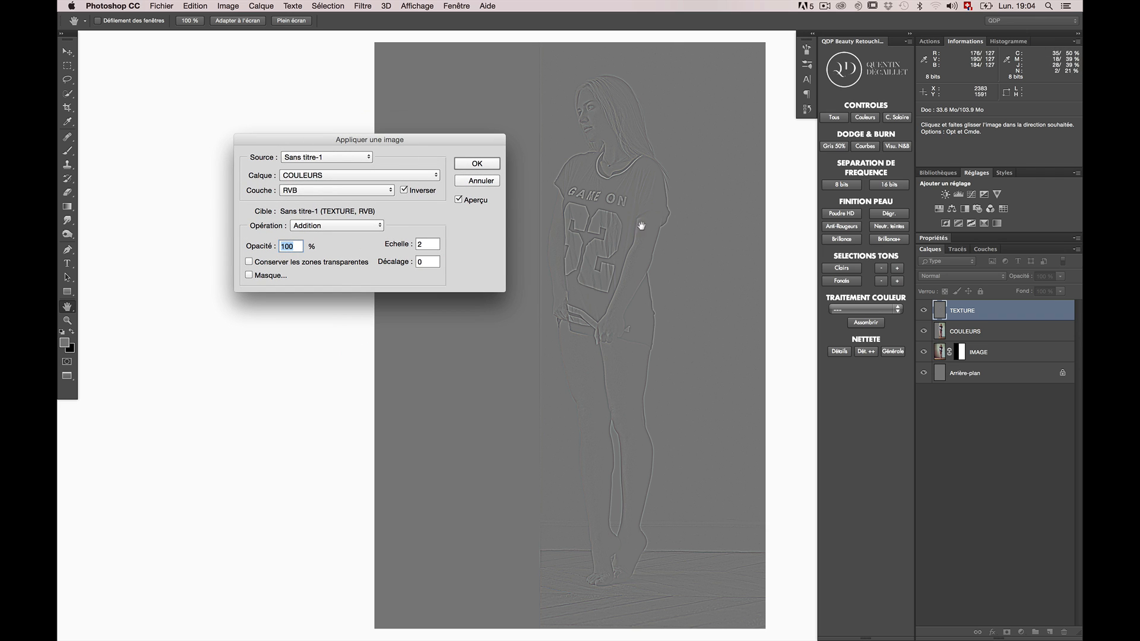
click(333, 158)
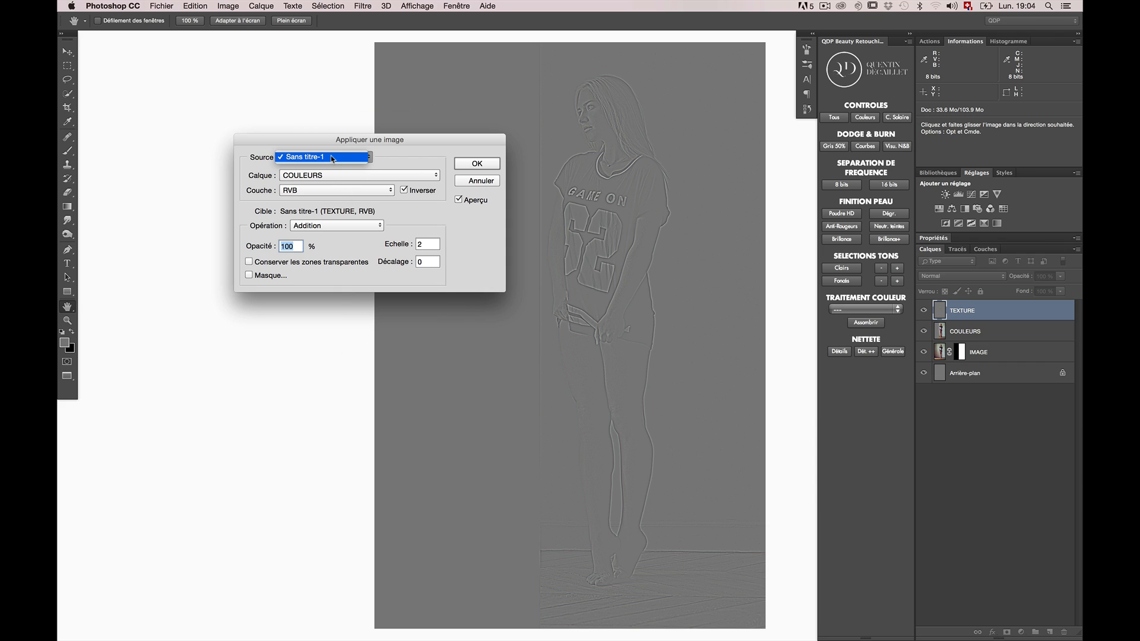
click(333, 158)
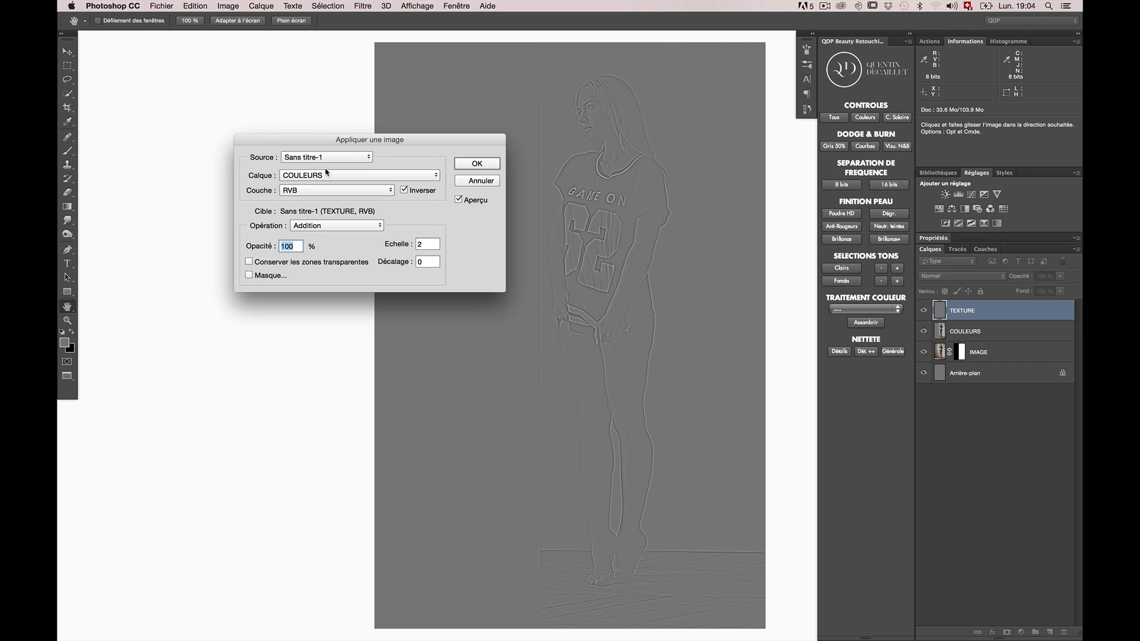
click(325, 175)
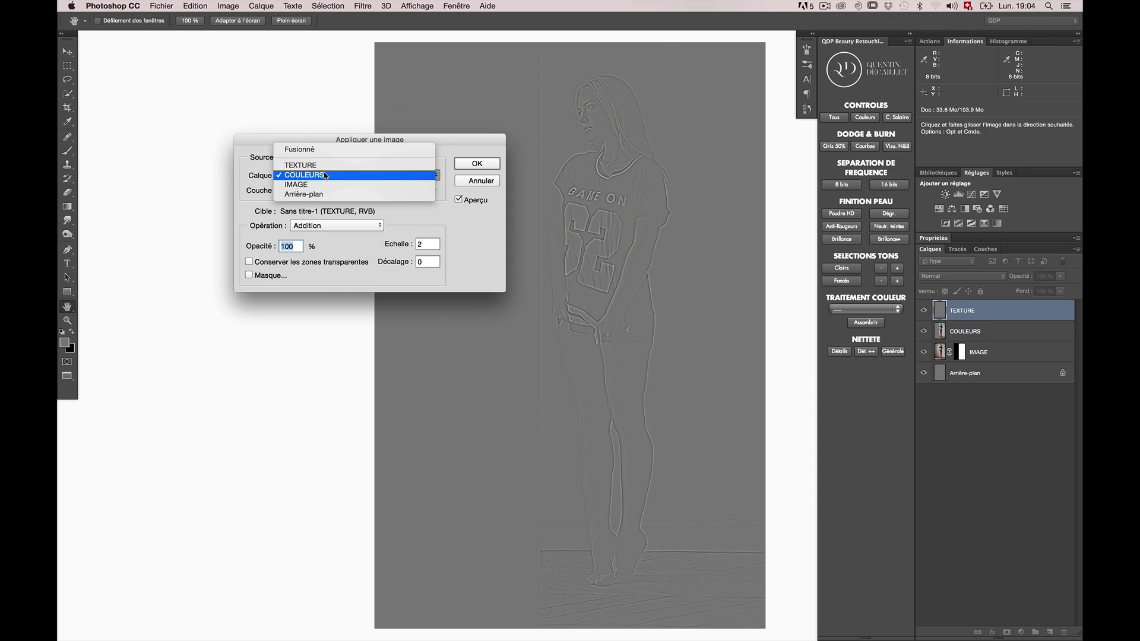
click(325, 175)
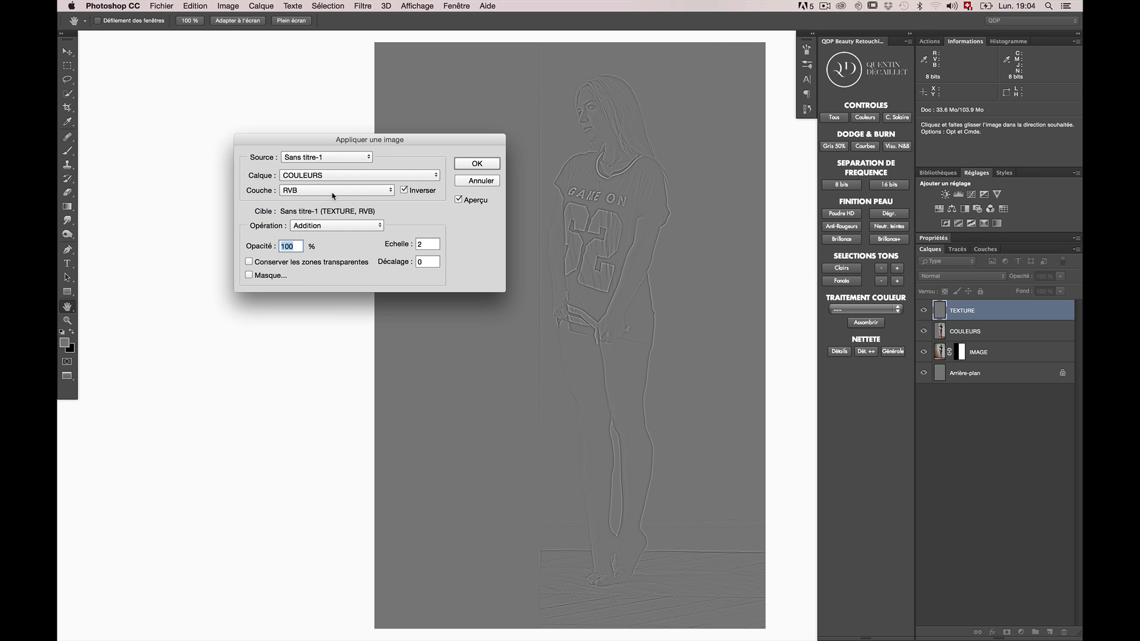
Apply the image non-inverted with Soustraction, scale 2 and offset 128, and set the TEXTURE layer's blend mode to Lumière linéaire
click(420, 194)
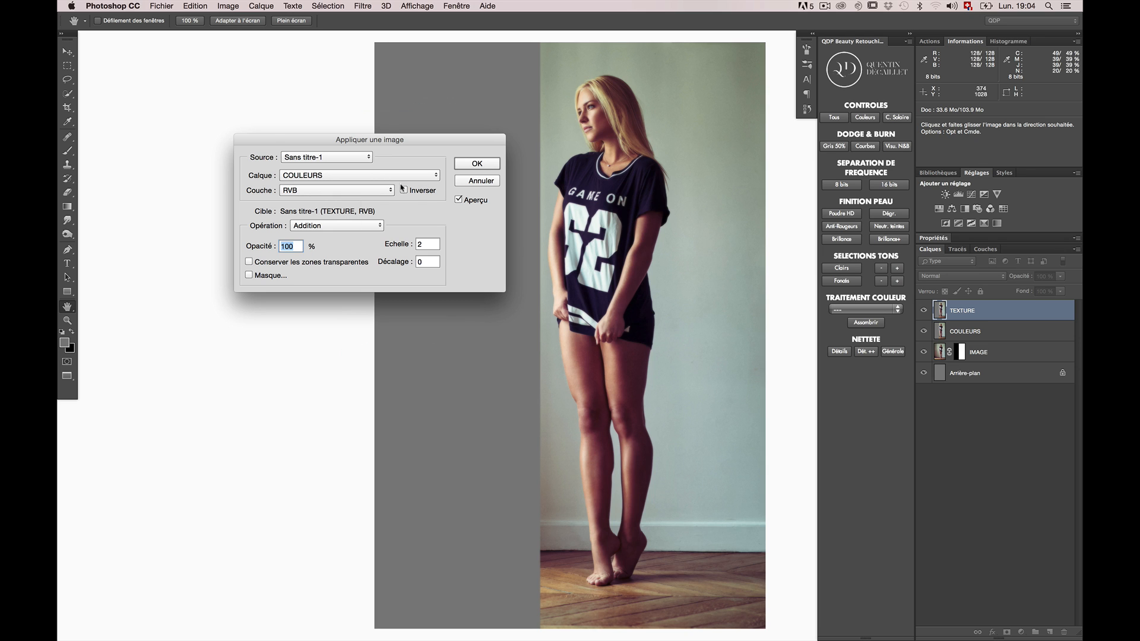
click(330, 225)
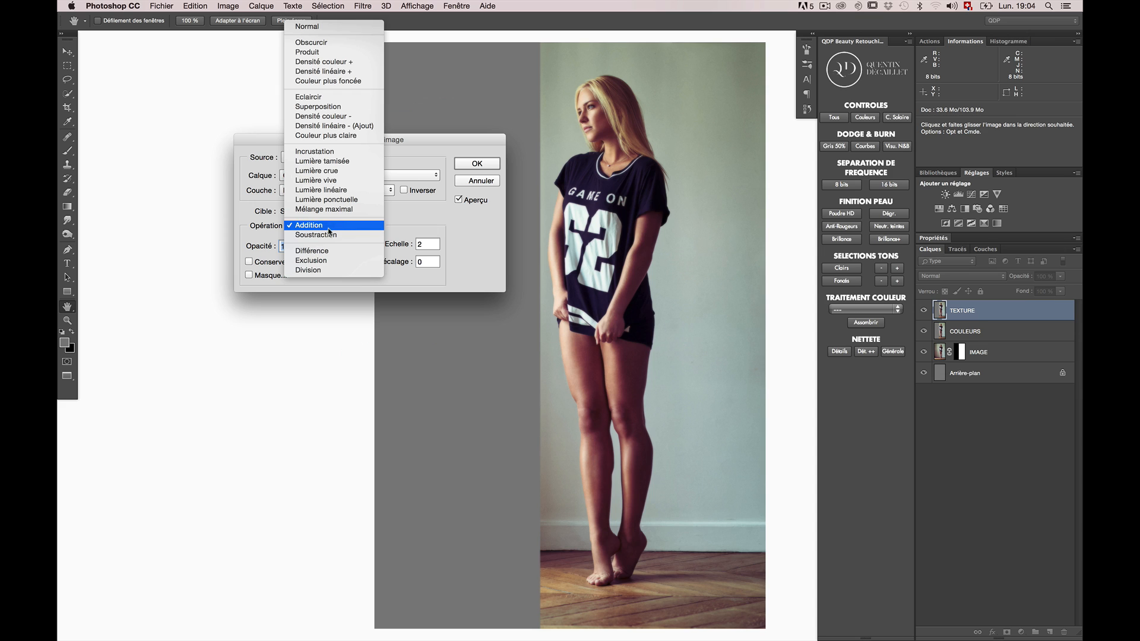
click(331, 235)
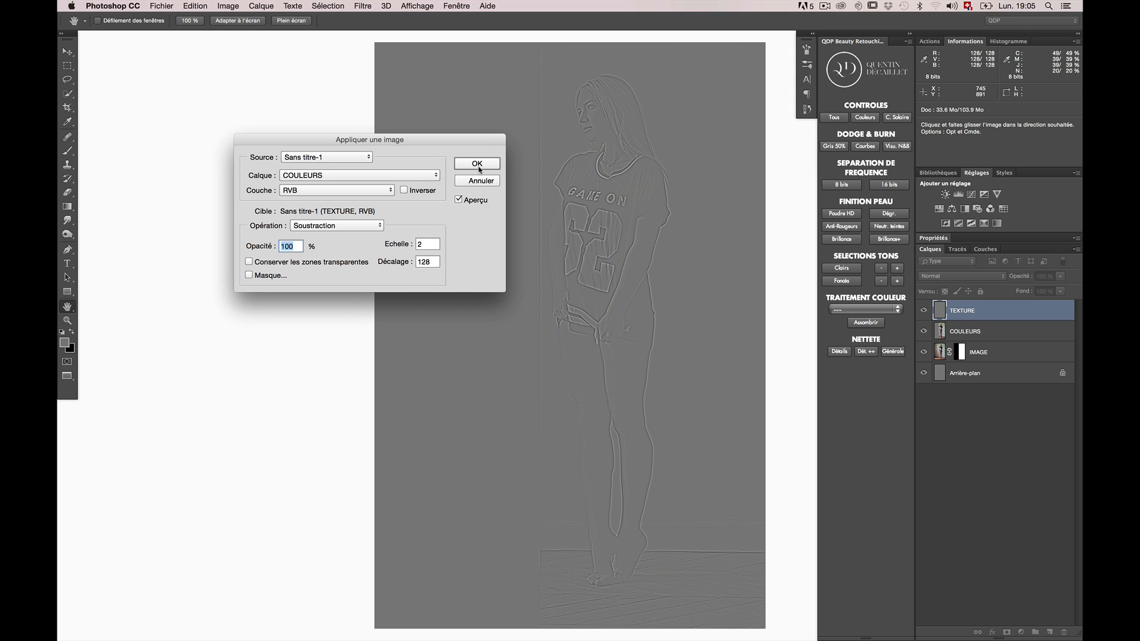
click(473, 203)
click(472, 203)
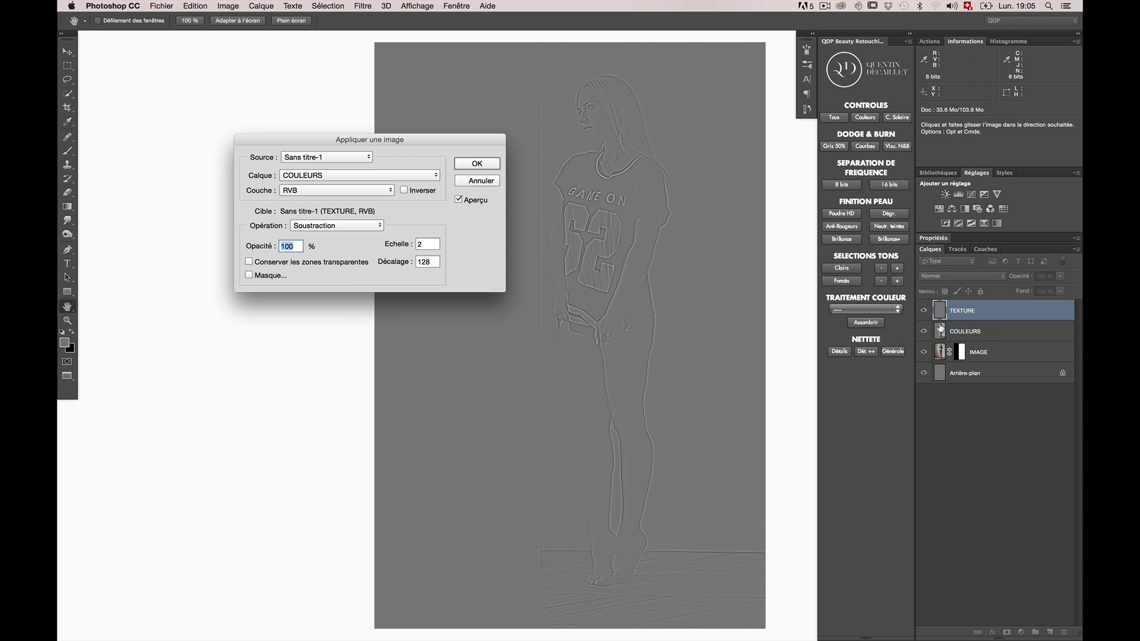
click(478, 164)
click(942, 277)
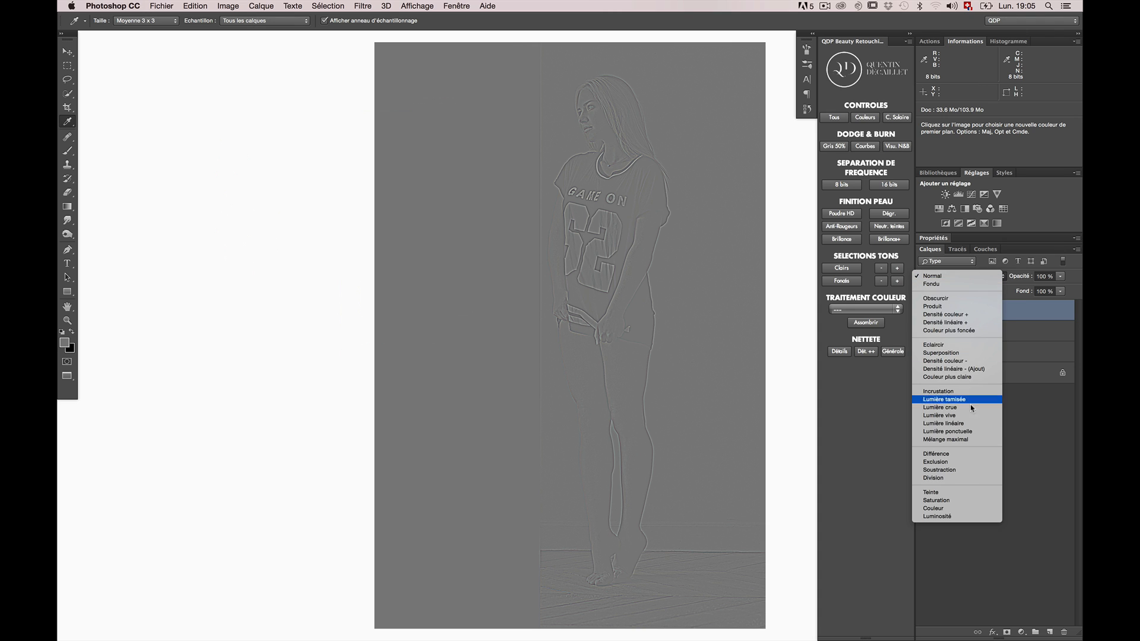
click(973, 424)
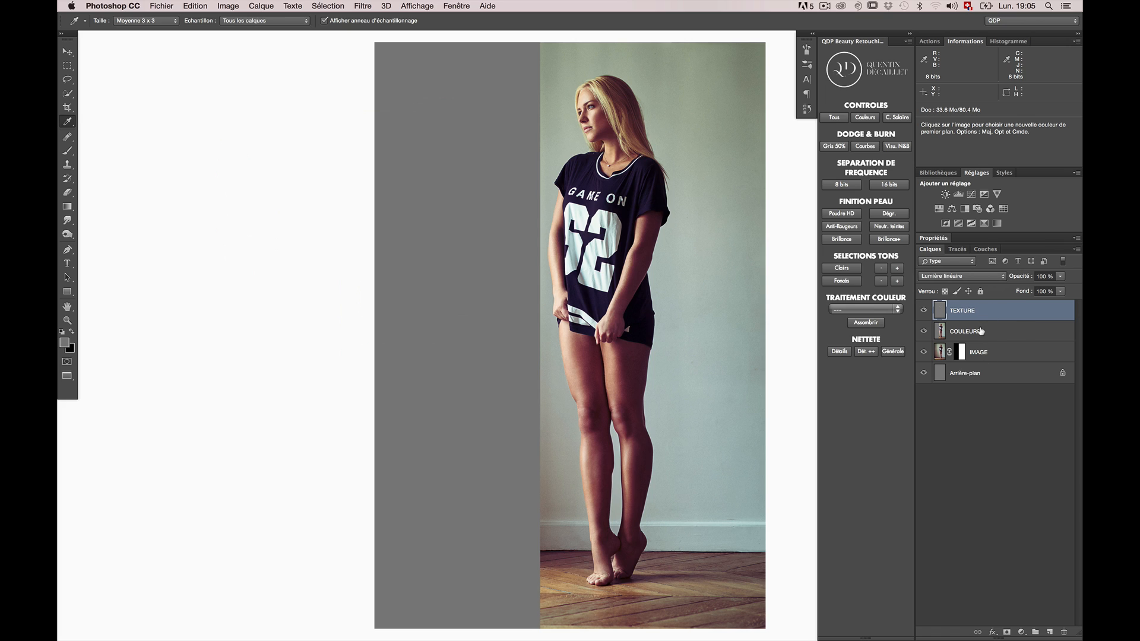
Group the TEXTURE and COULEURS layers and name the group SEP FREQU 8b
key(shift)
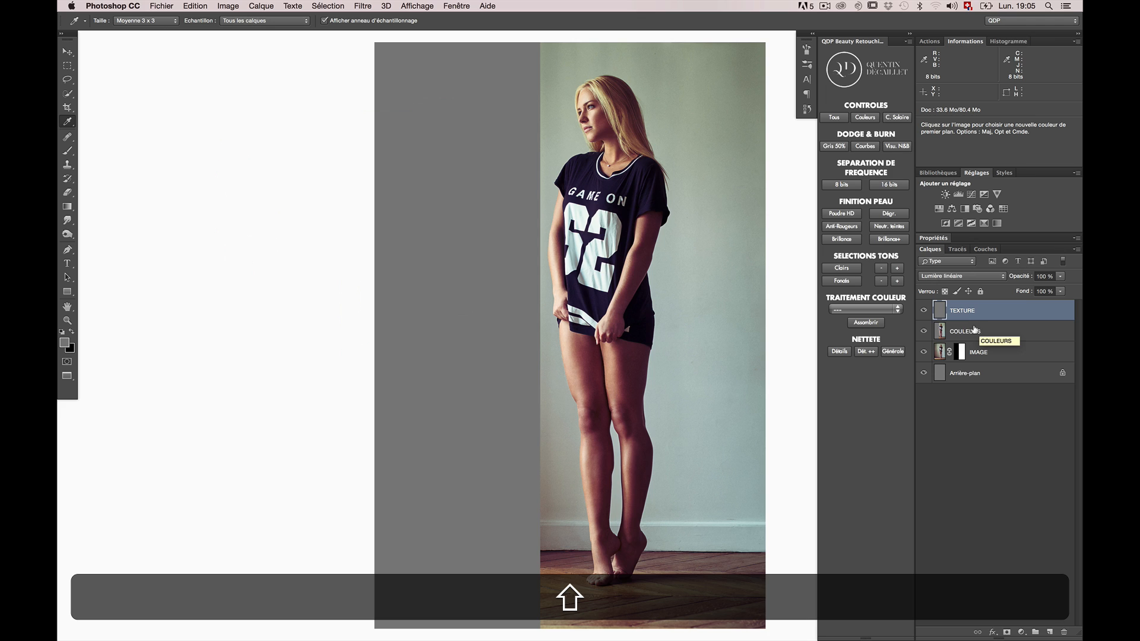
shift+click(974, 330)
key(shift+super+g)
double_click(966, 306)
text(SEP Fr)
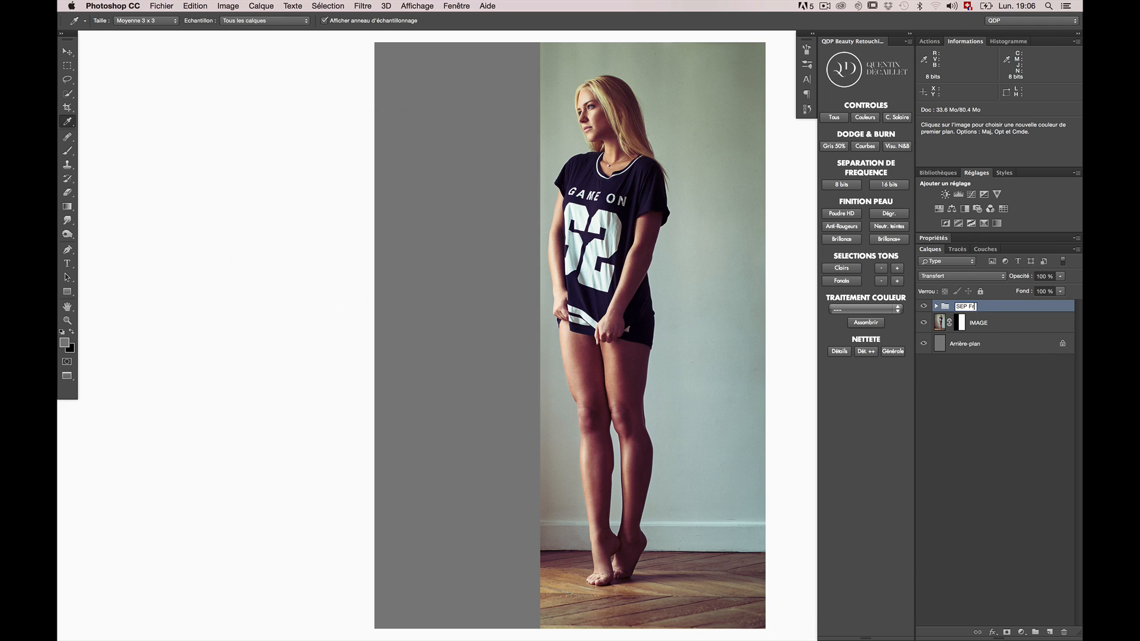
text(EQU 8b)
key(Return)
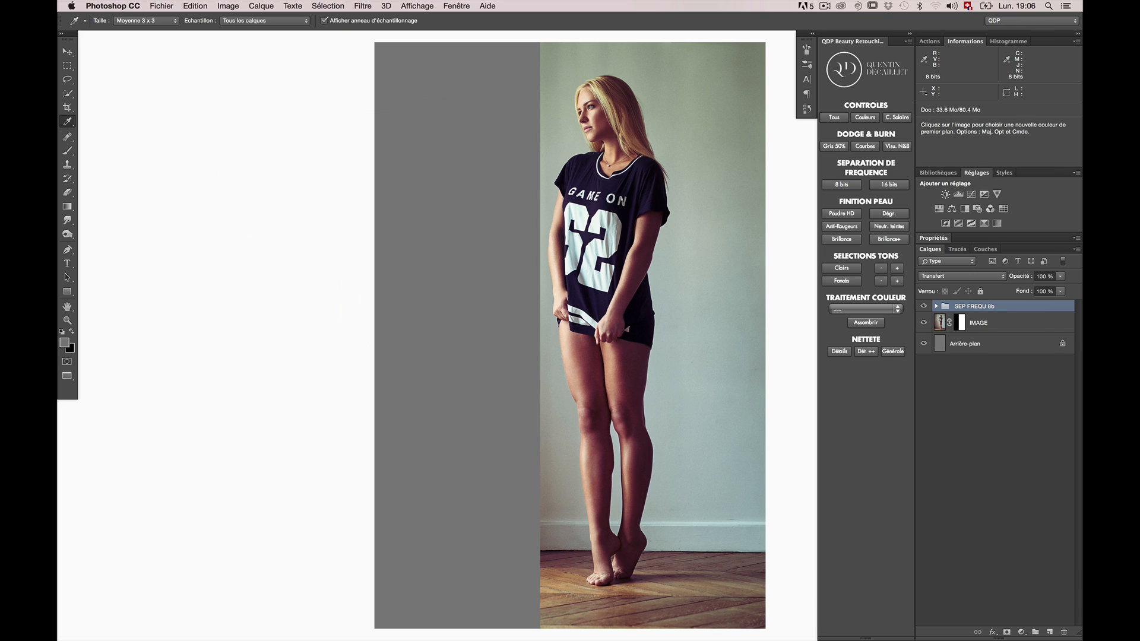
Toggle the SEP FREQU 8b group's visibility off and on to compare it with the original image
click(922, 307)
click(923, 306)
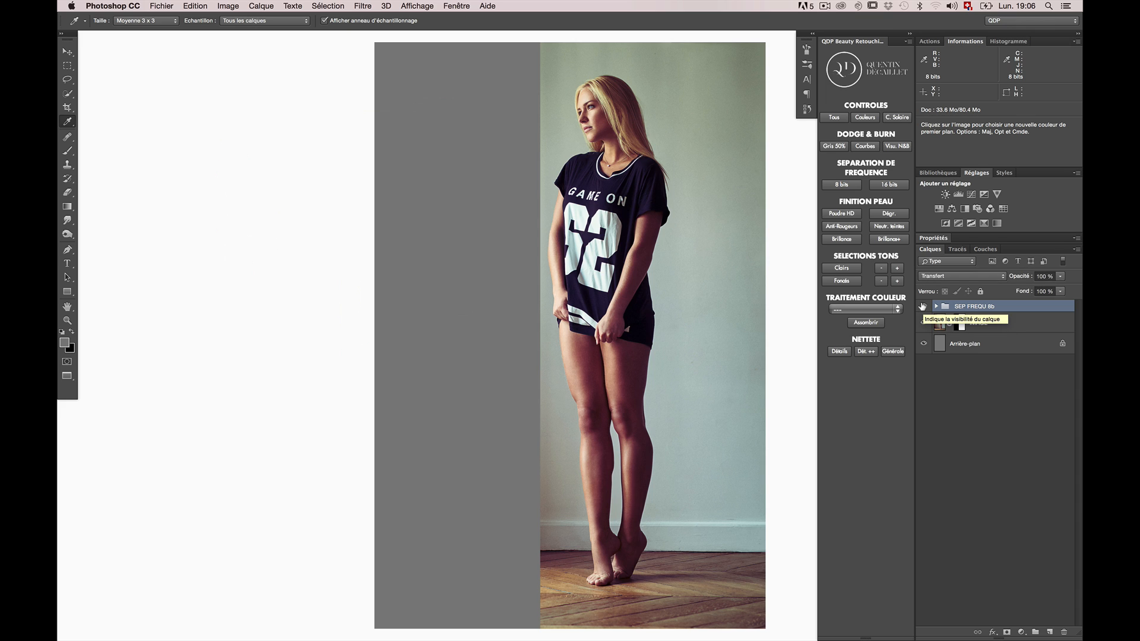
click(922, 307)
click(922, 306)
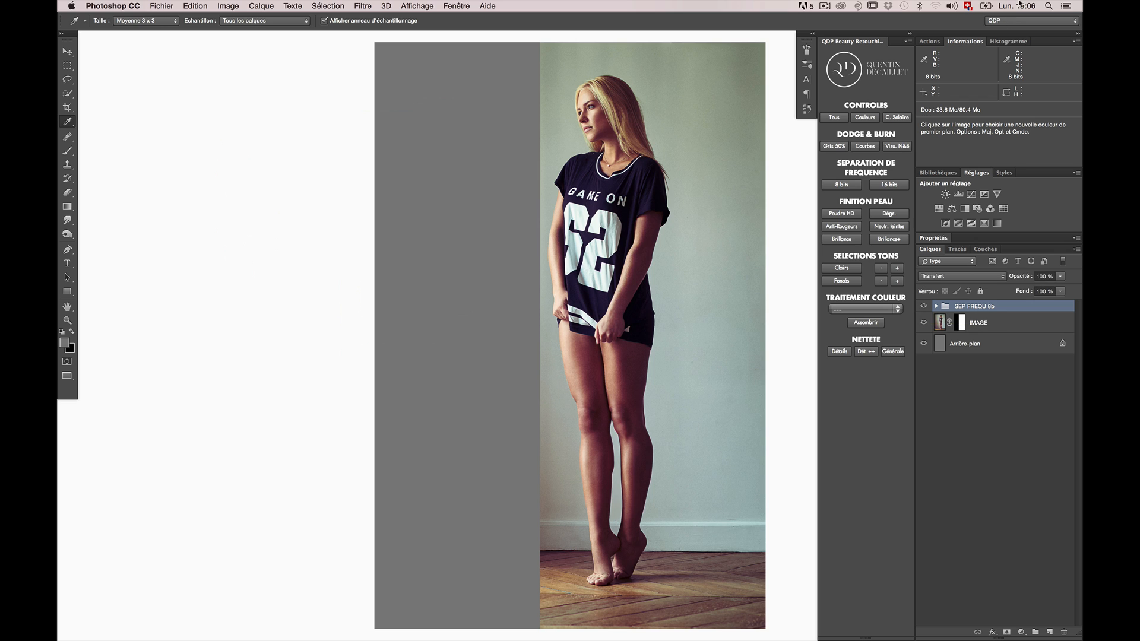
Compare the image's histogram with the SEP FREQU 8b group hidden and shown, and return to the colour information readout
click(1006, 41)
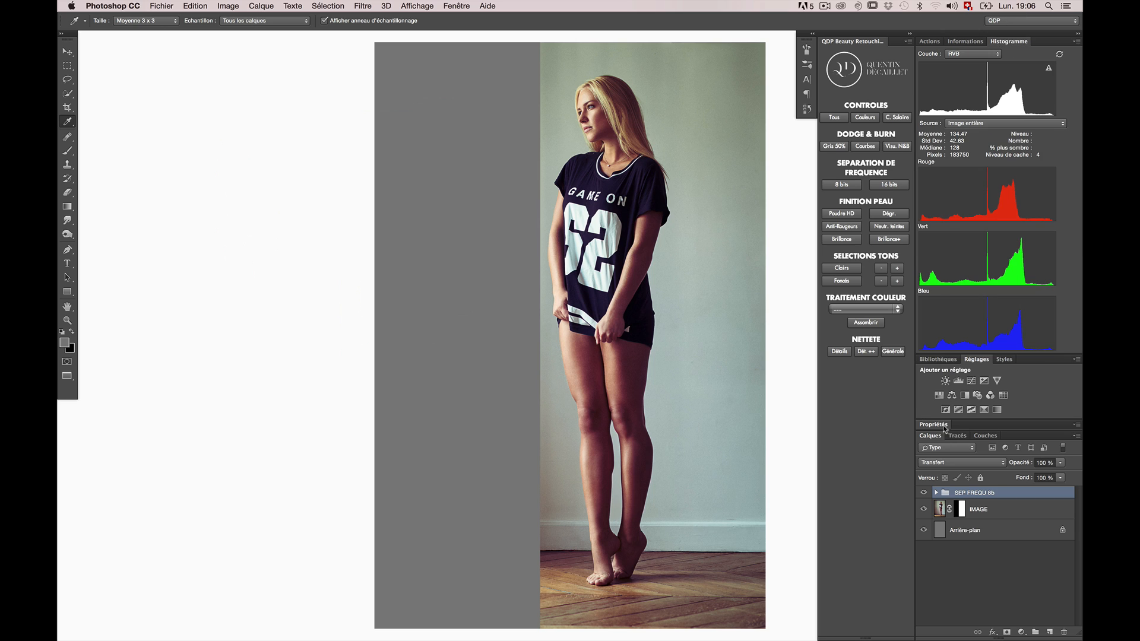
click(924, 493)
click(924, 493)
click(924, 492)
click(924, 493)
click(924, 493)
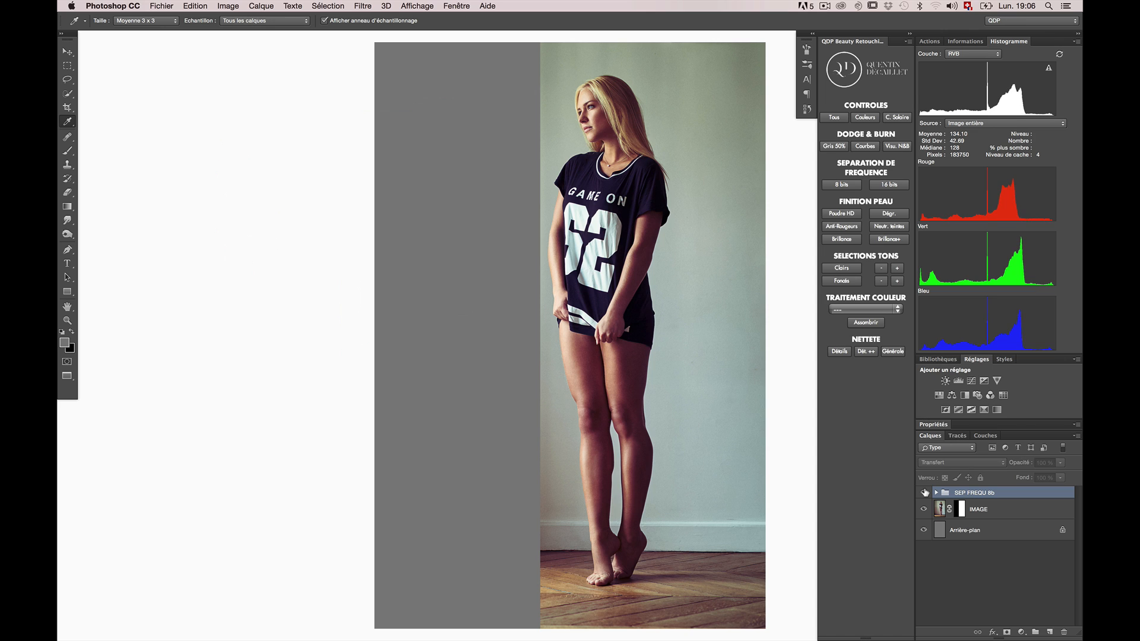
click(924, 493)
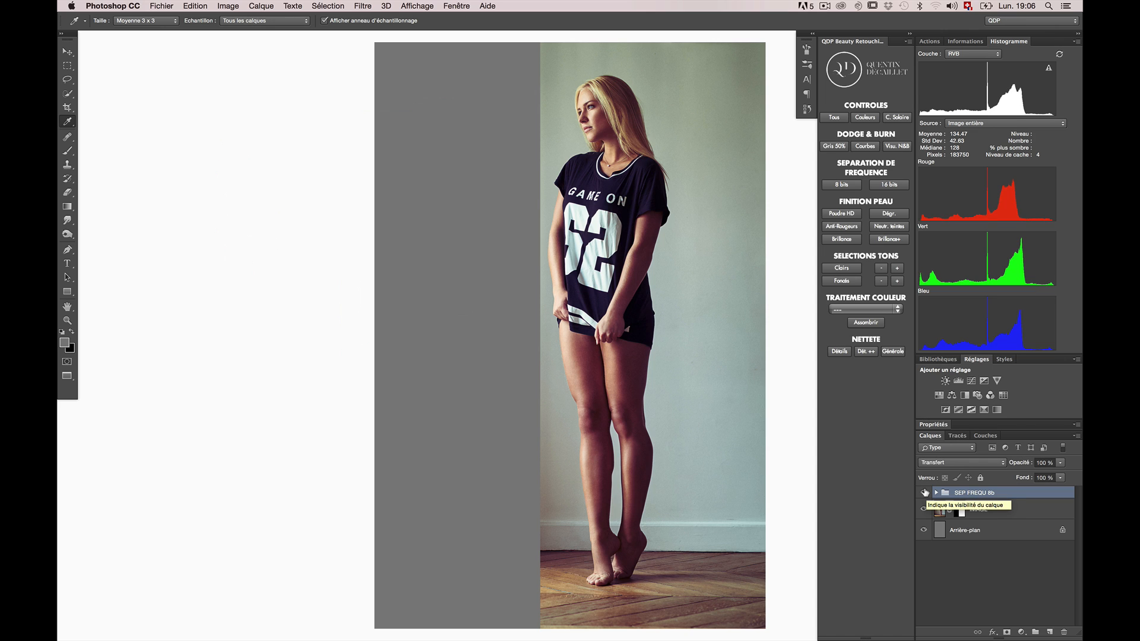
click(967, 43)
Hide the SEP FREQU 8b group, stamp the visible layers into a new layer above IMAGE, and duplicate that merged layer
click(924, 306)
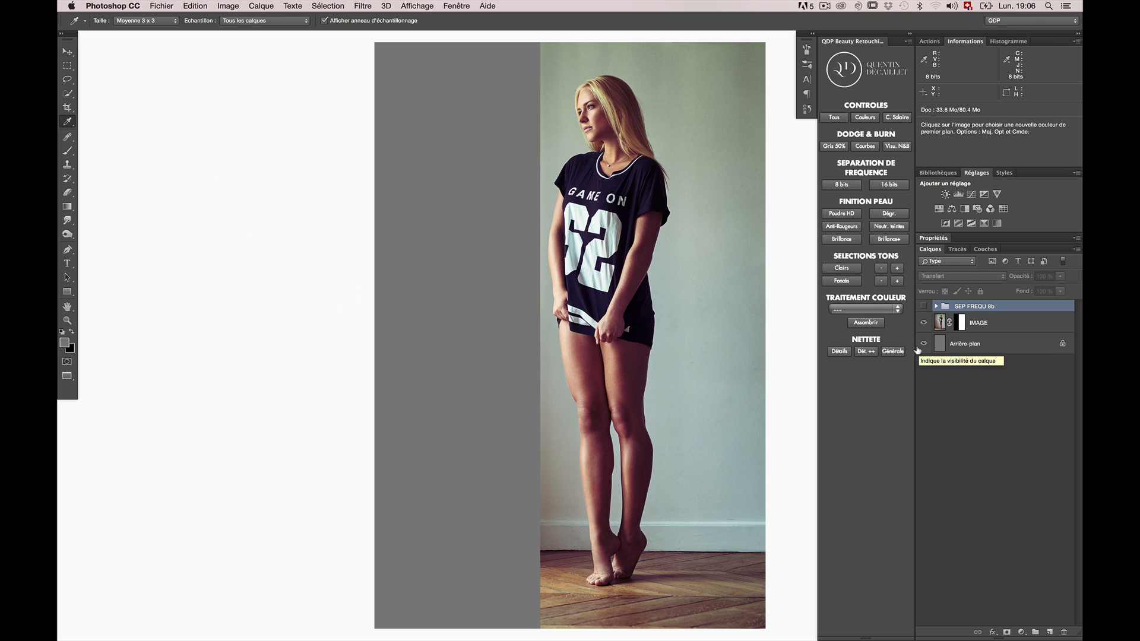
click(995, 324)
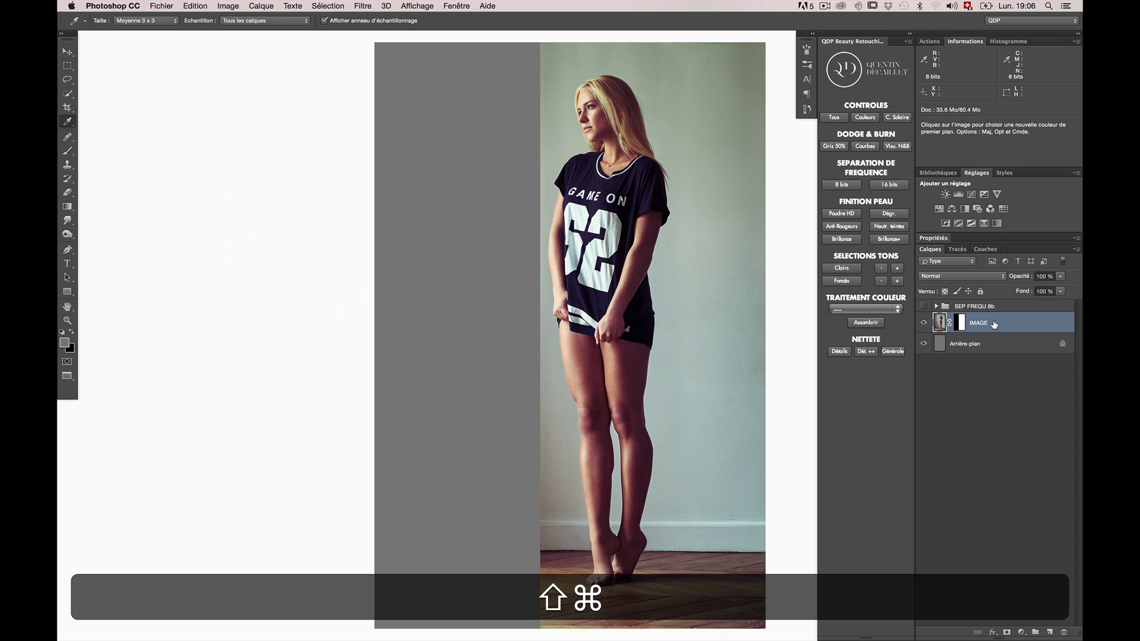
key(alt+shift+super+e)
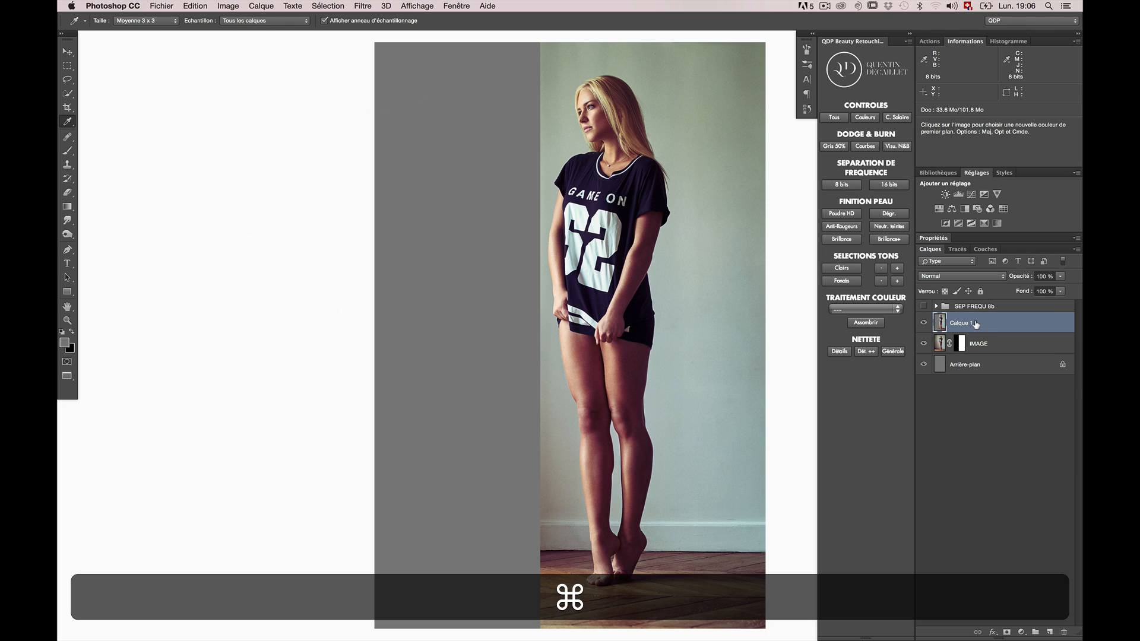
key(super+j)
Rename the upper merged copy TEXTURE 16 and the lower one COULEURS 16
double_click(977, 325)
text(TEXTURE 16)
key(Return)
double_click(978, 343)
text(COULEURS 16)
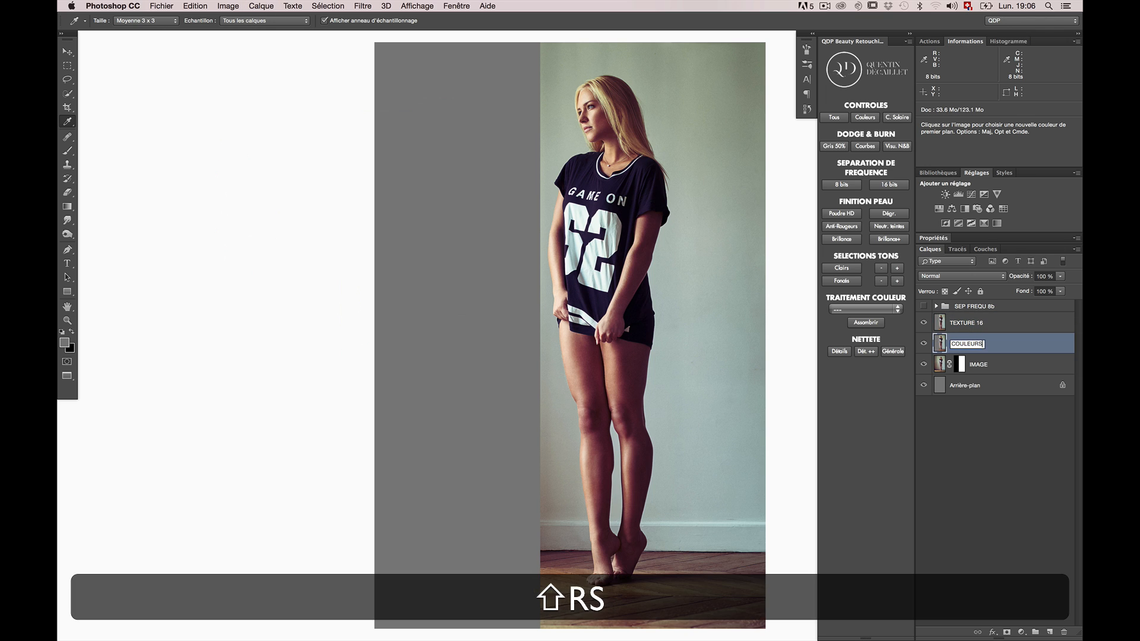
key(Return)
Hide the TEXTURE 16 layer and apply a Gaussian blur to the COULEURS 16 layer
click(924, 322)
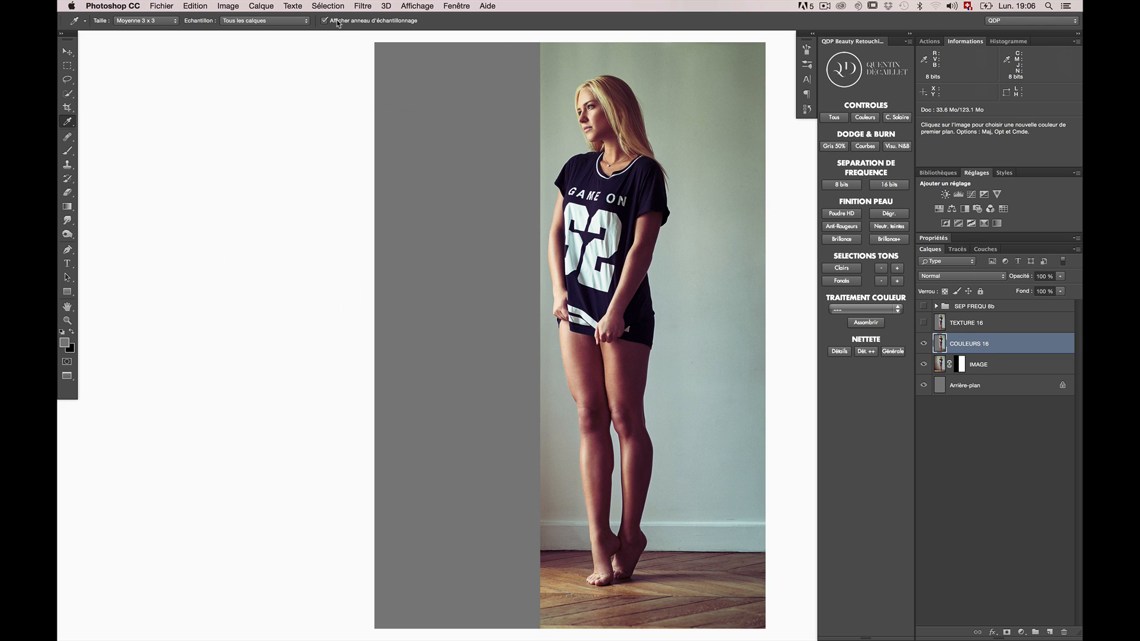
click(367, 6)
mouse_move(400, 193)
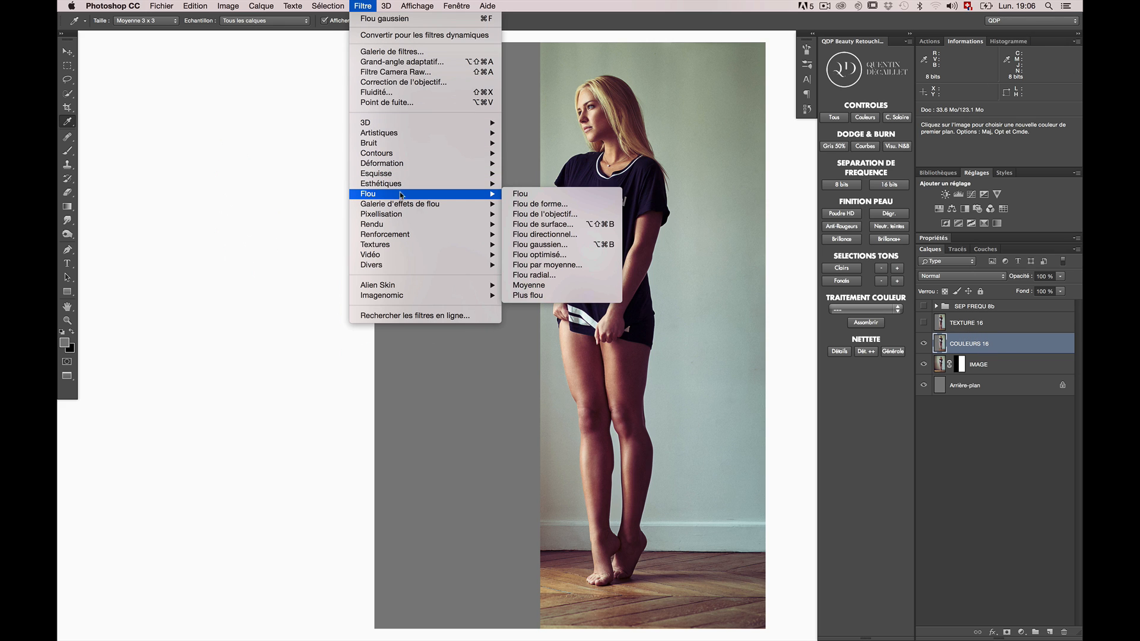
click(563, 244)
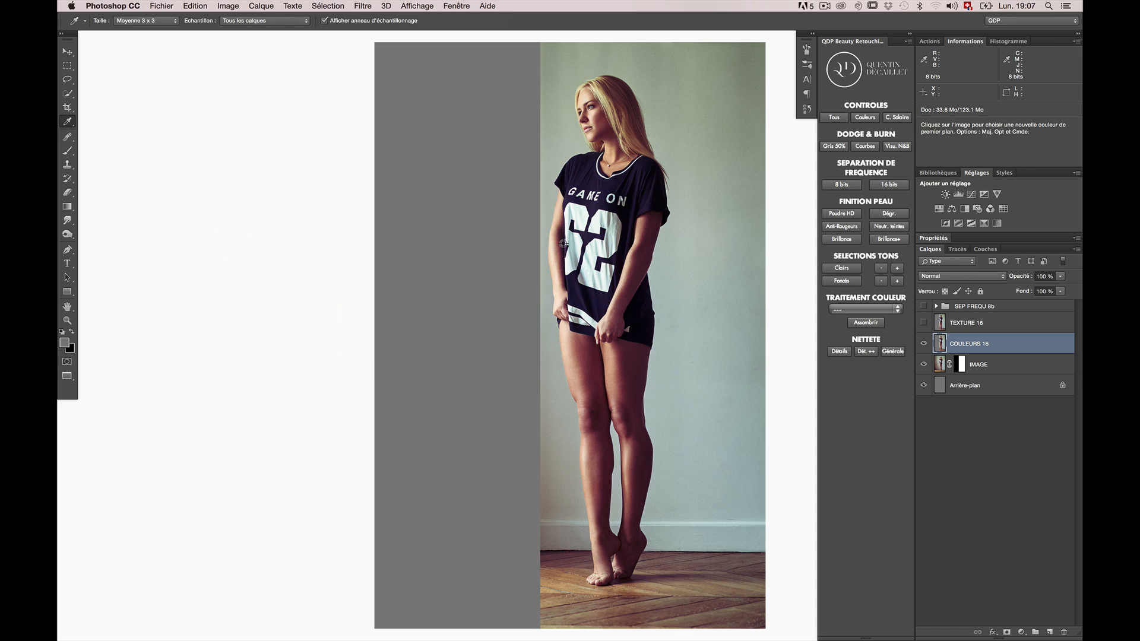
key(Return)
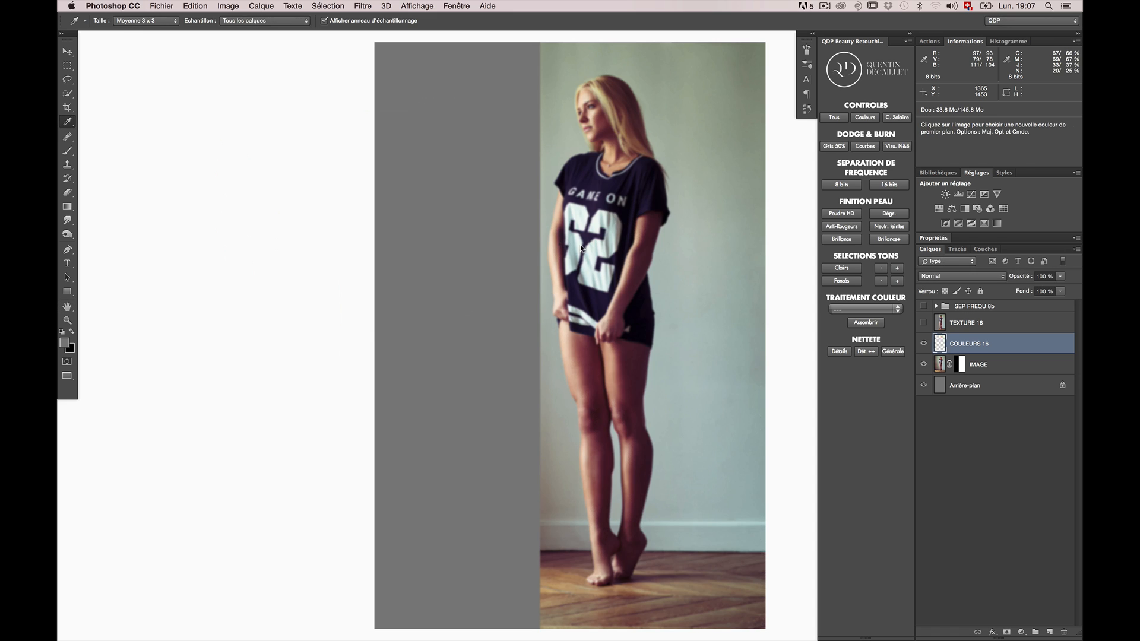
Show the TEXTURE 16 layer and start Apply Image on it with Sans titre-1 as source and COULEURS 16 as source layer
click(930, 324)
click(924, 322)
click(235, 5)
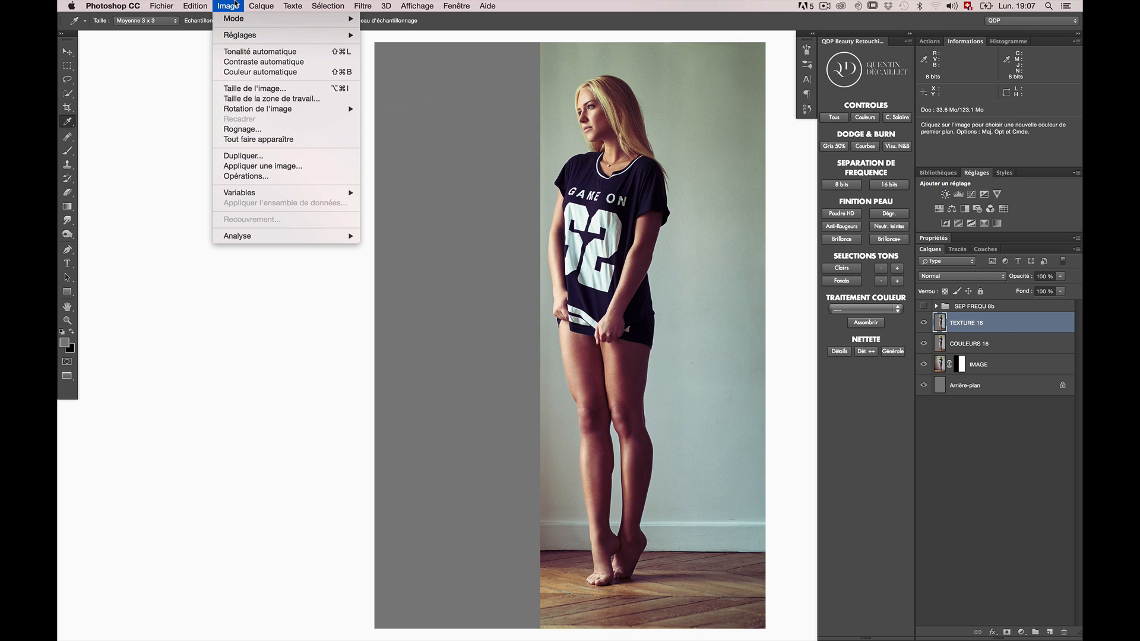
click(255, 167)
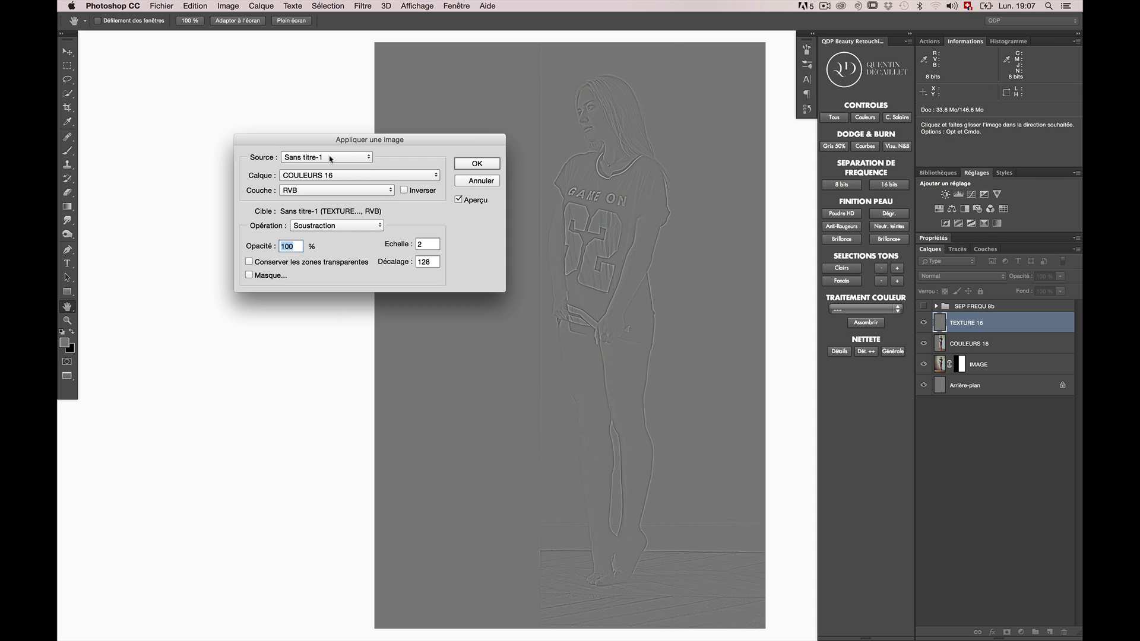
click(303, 176)
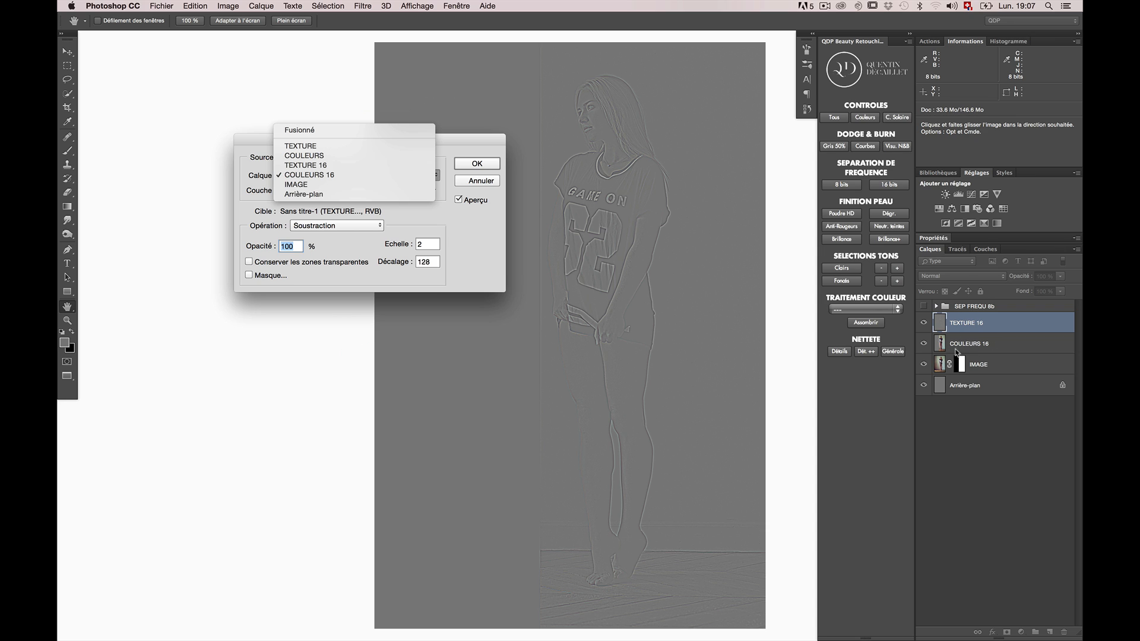
click(339, 175)
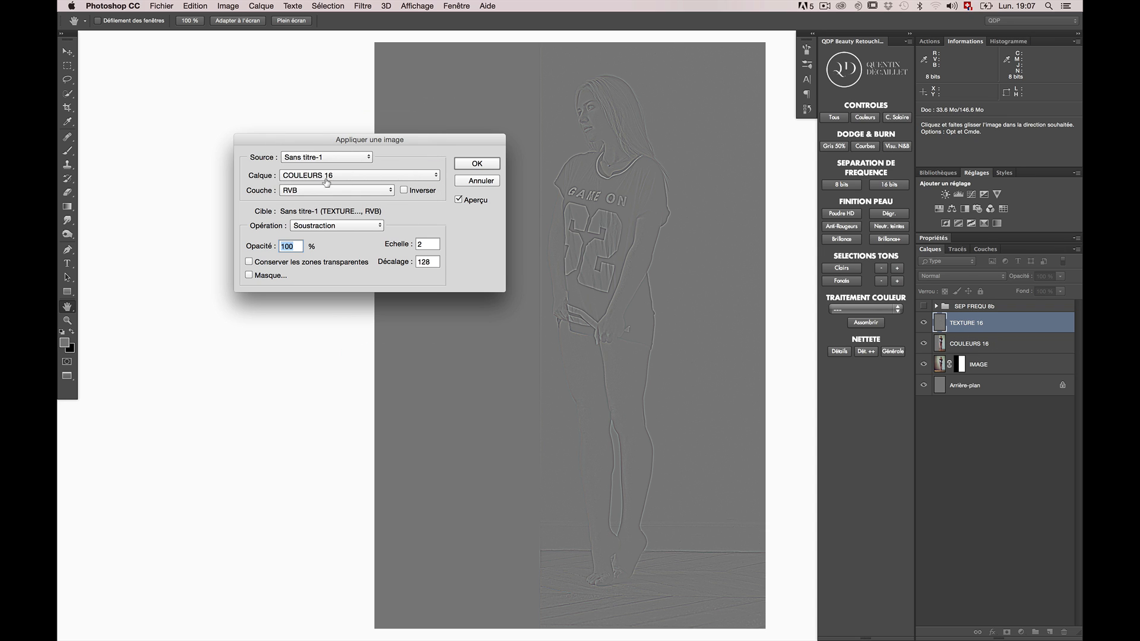
Apply the image inverted with Addition, scale 2 and offset 0, and set the TEXTURE 16 layer's blend mode to Lumière linéaire
click(413, 192)
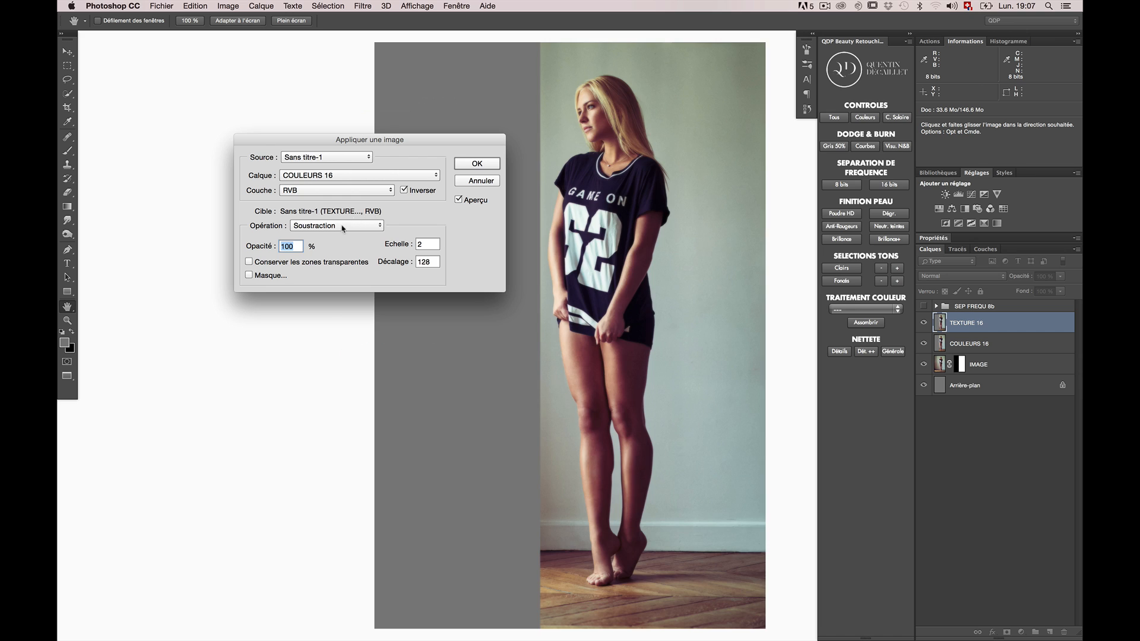
click(342, 226)
click(336, 216)
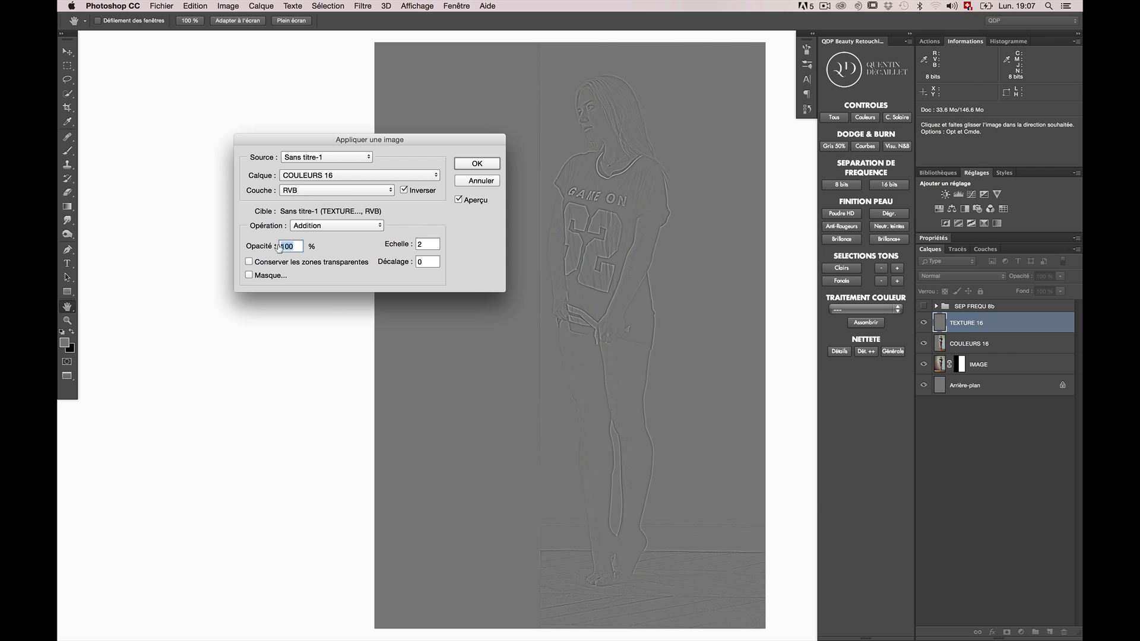
double_click(431, 244)
double_click(423, 262)
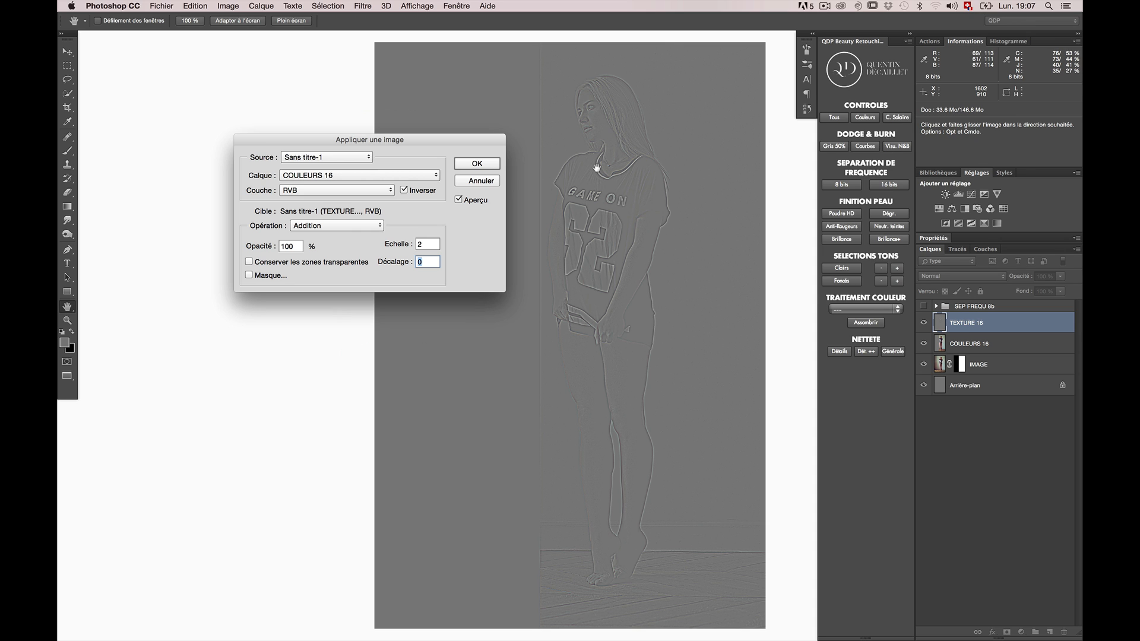
click(473, 165)
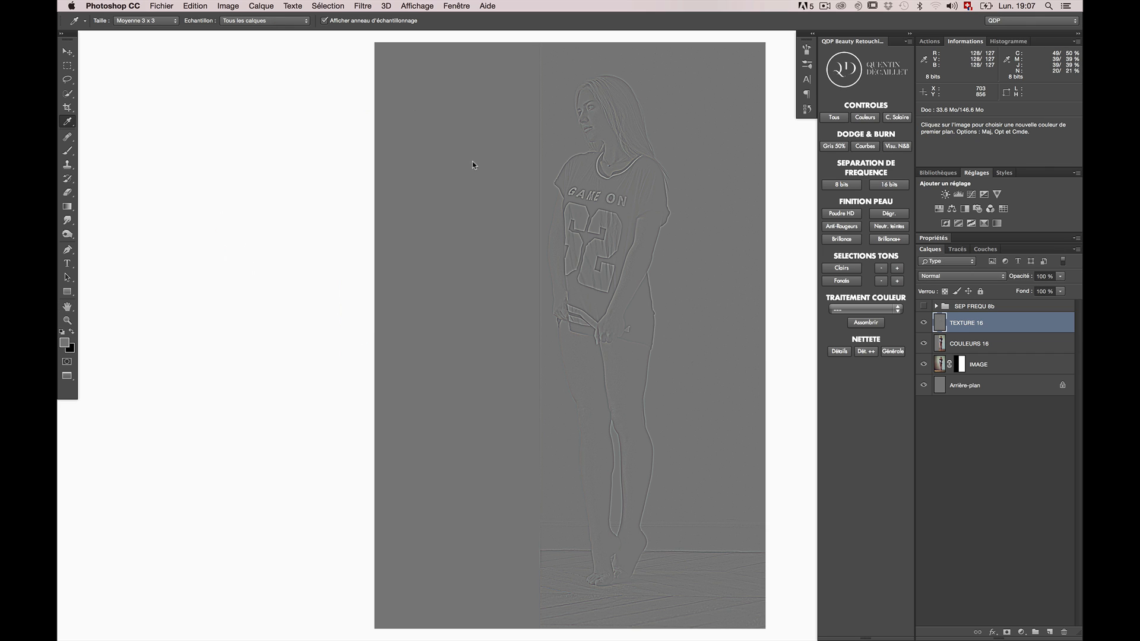
click(957, 276)
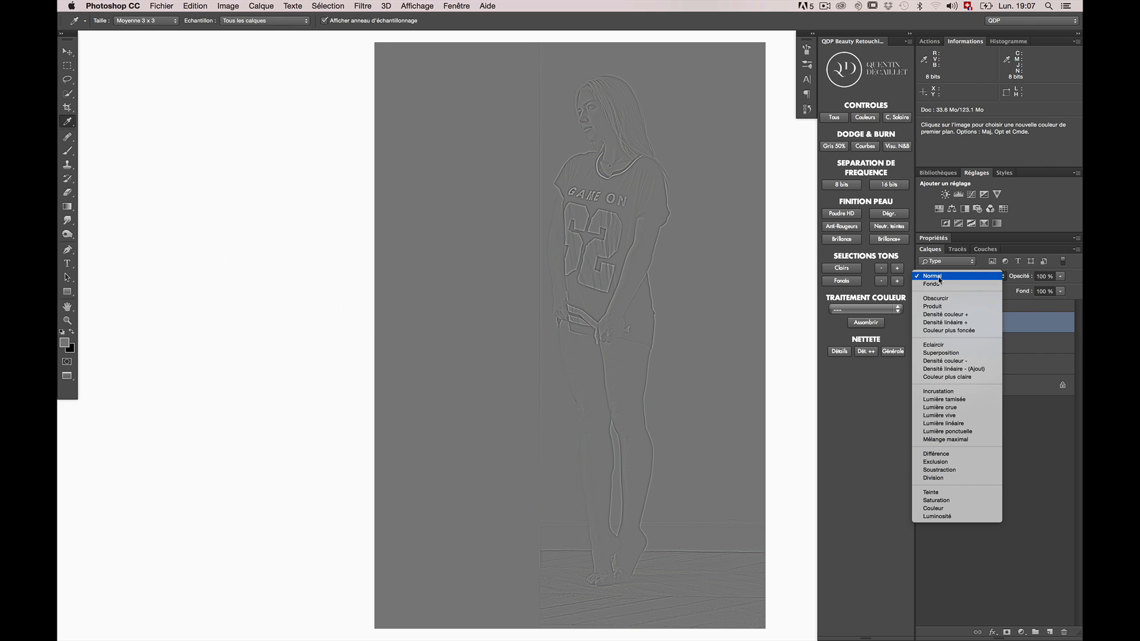
click(962, 423)
Group the TEXTURE 16 and COULEURS 16 layers and name the group SEP FREQU 16b
key(shift)
shift+click(969, 344)
key(super+g)
key(shift+super+r)
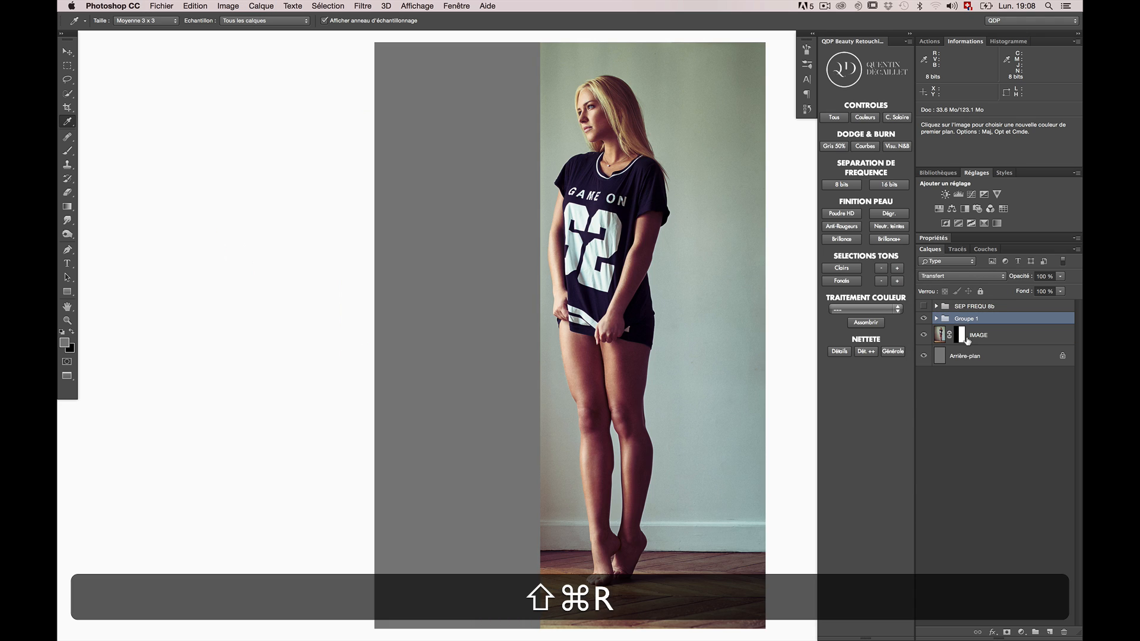
text(SEP FR)
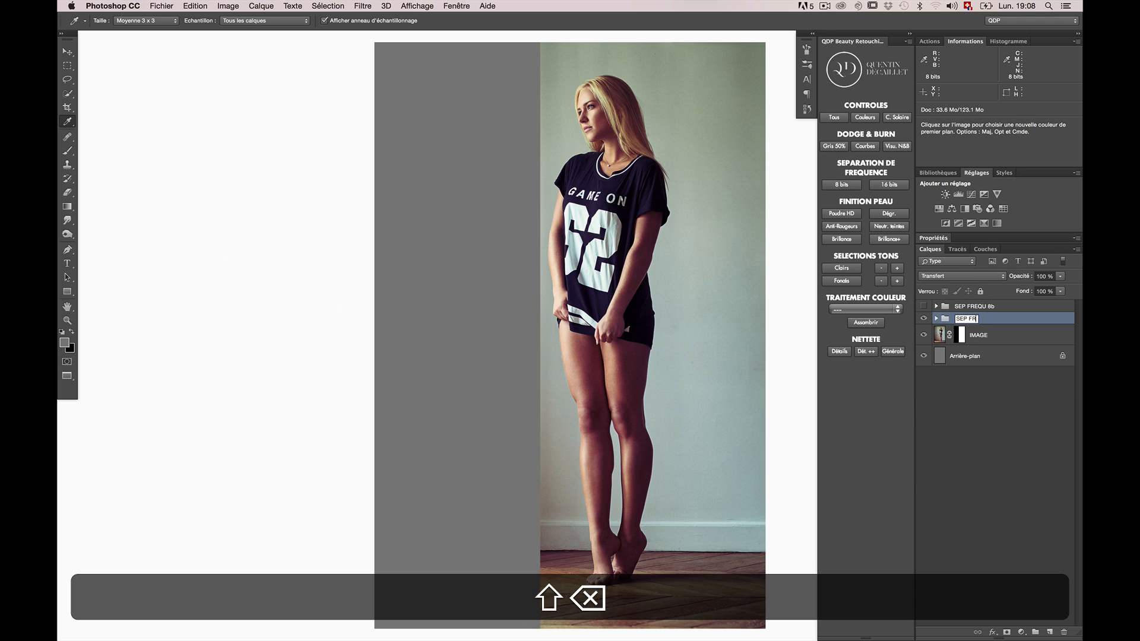
text(EQU 16b)
key(Return)
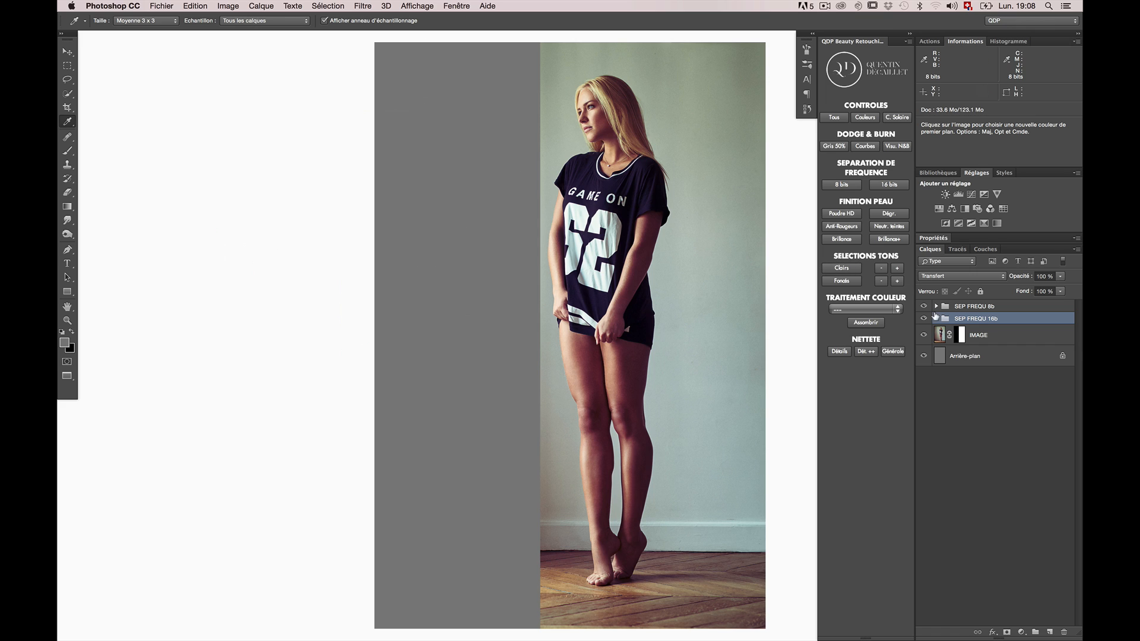
Hide the SEP FREQU 8b group and inspect the layers inside the SEP FREQU 16b group
click(921, 304)
click(936, 319)
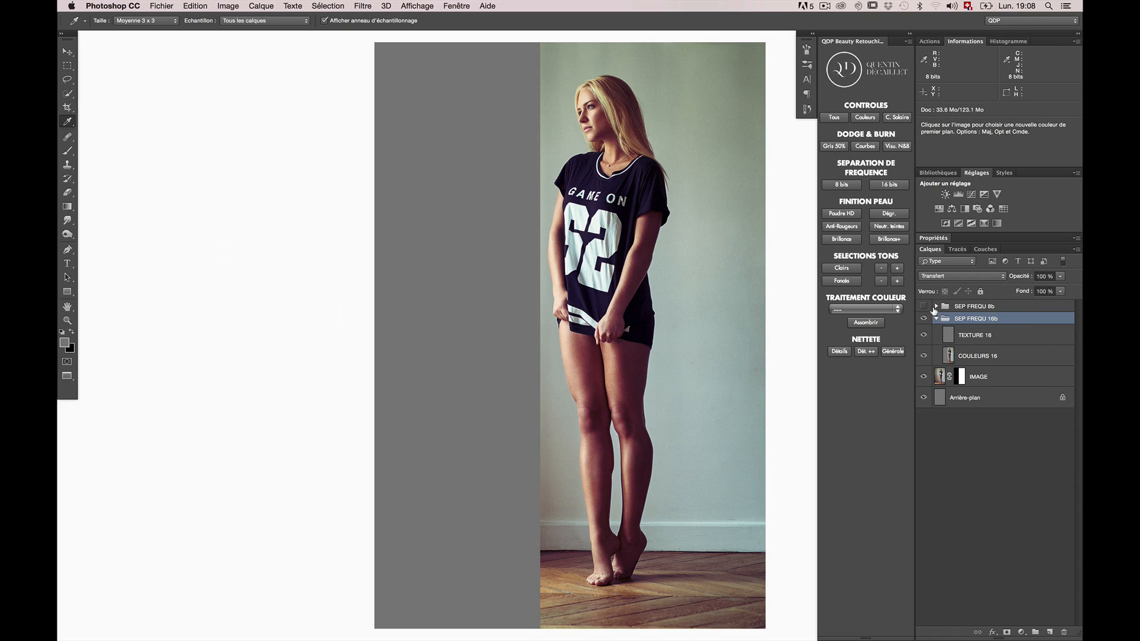
click(936, 318)
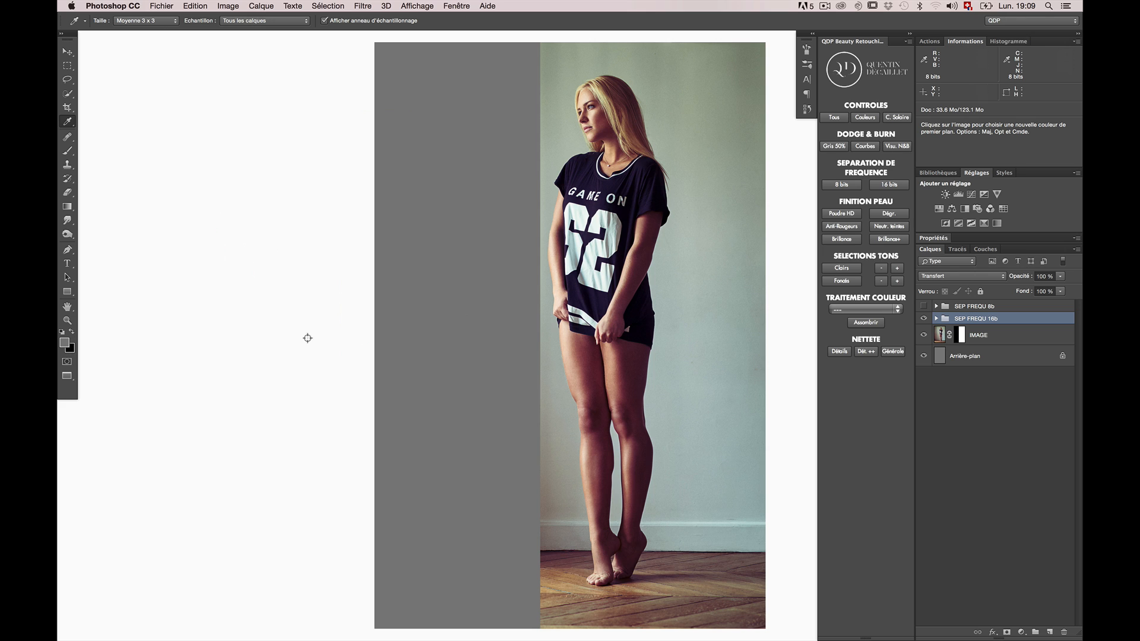
Compare the RGB values of the grey area sampled with the SEP FREQU 8b group hidden and with it shown
click(64, 342)
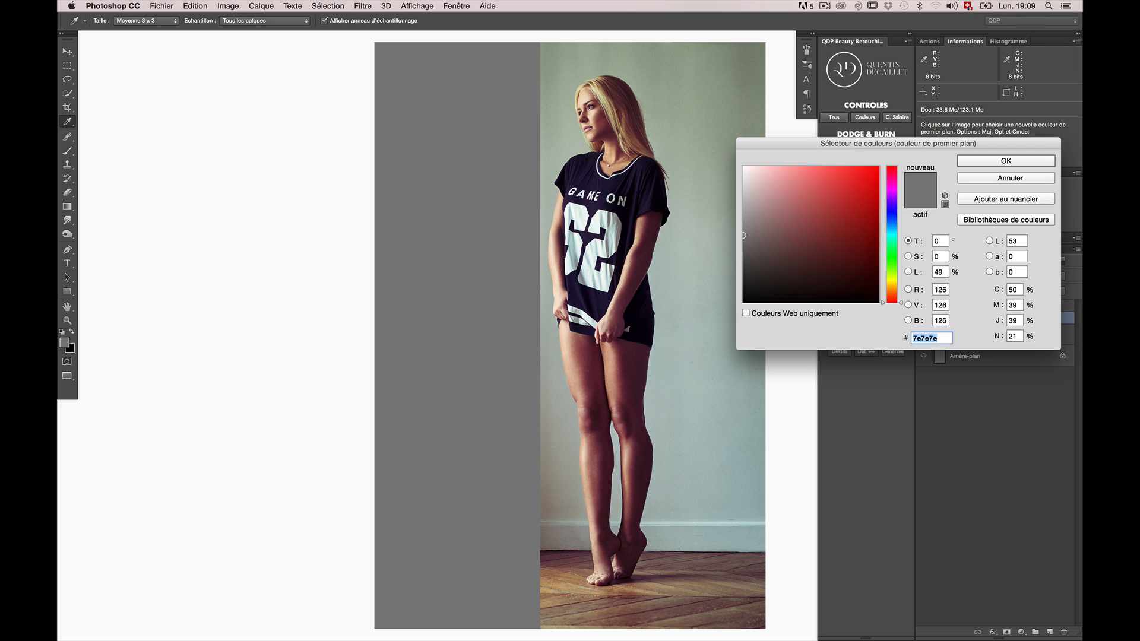
key(Return)
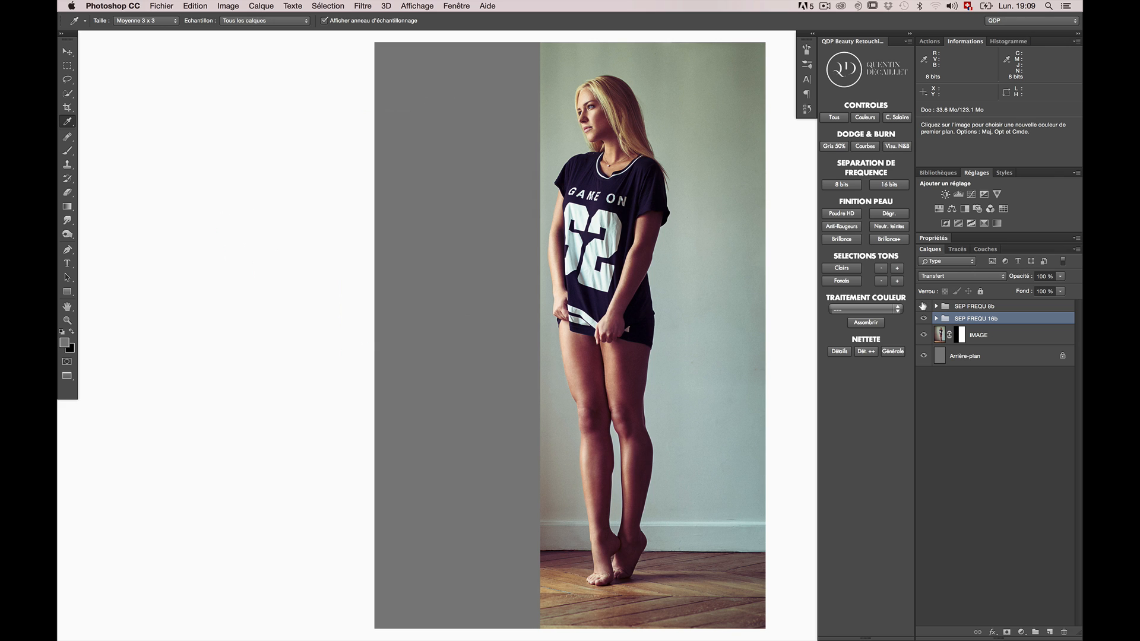
click(986, 305)
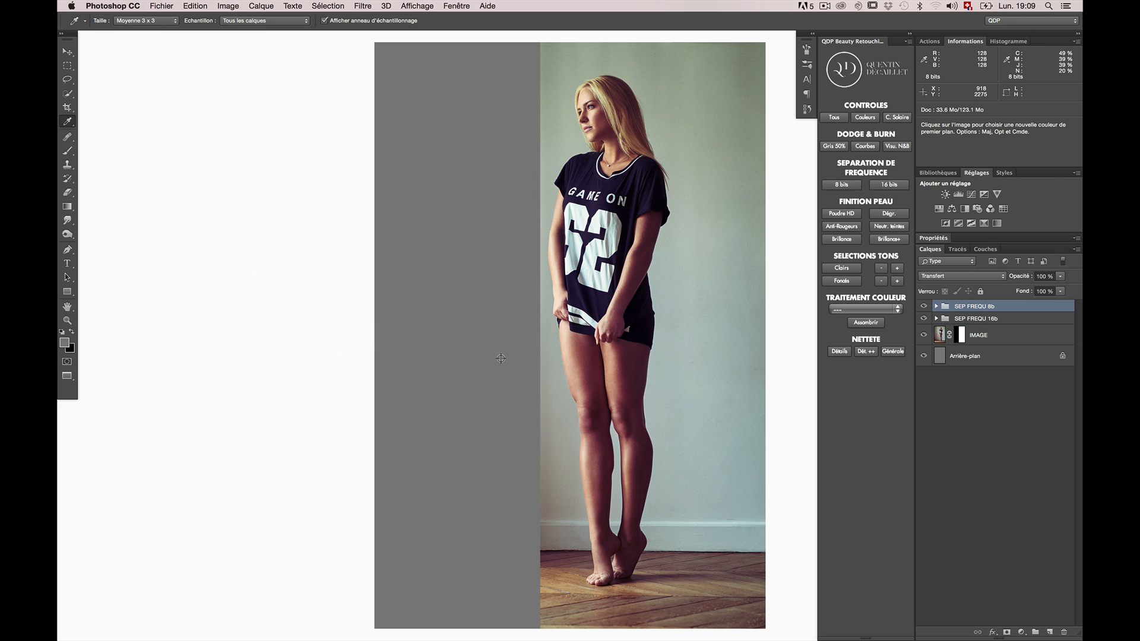
click(64, 342)
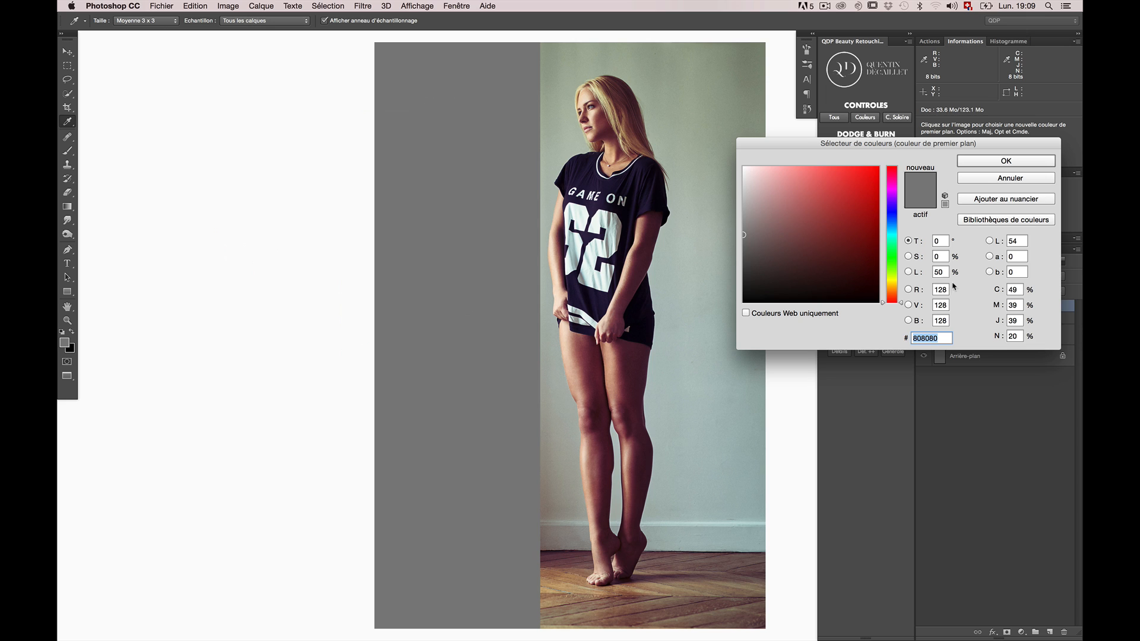
key(Return)
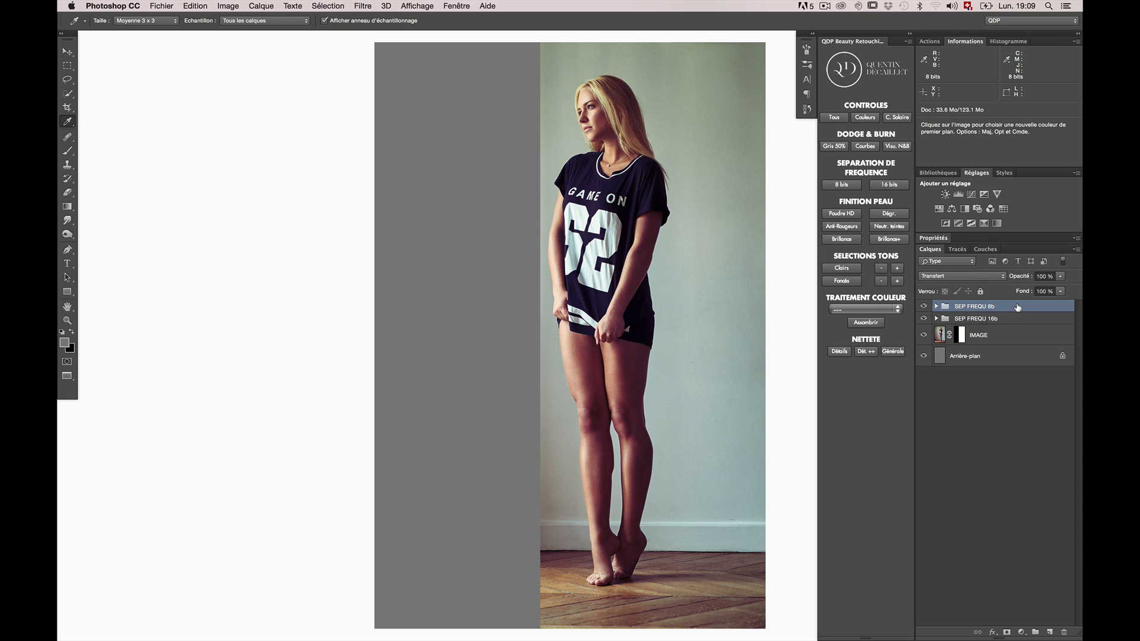
Check the document's bit depth per channel among the image mode options without changing it
click(228, 6)
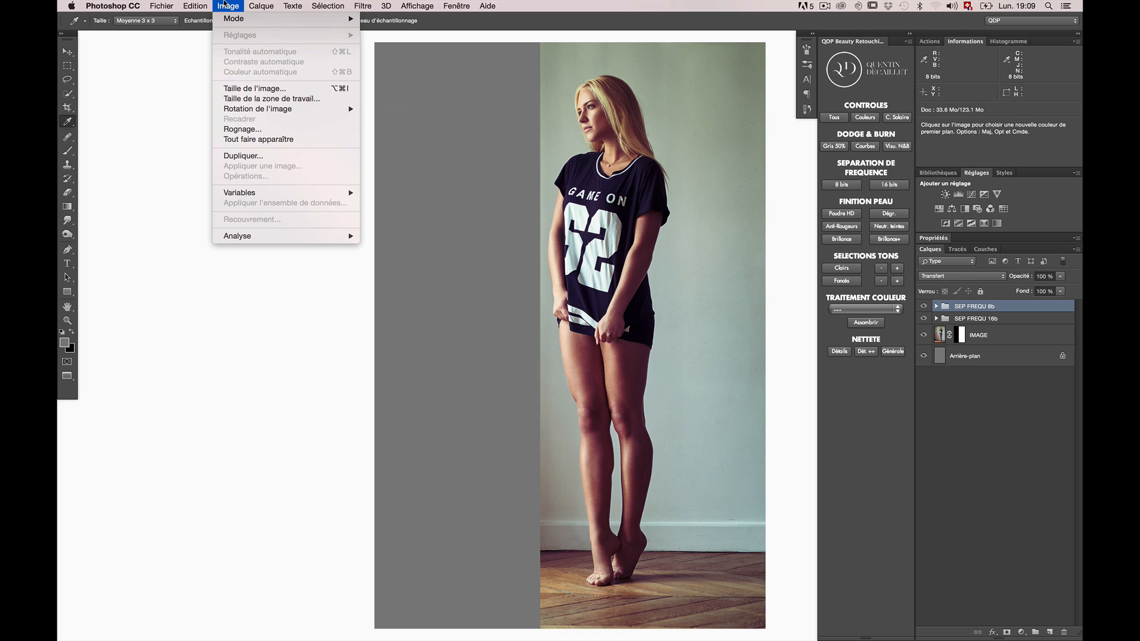
mouse_move(237, 18)
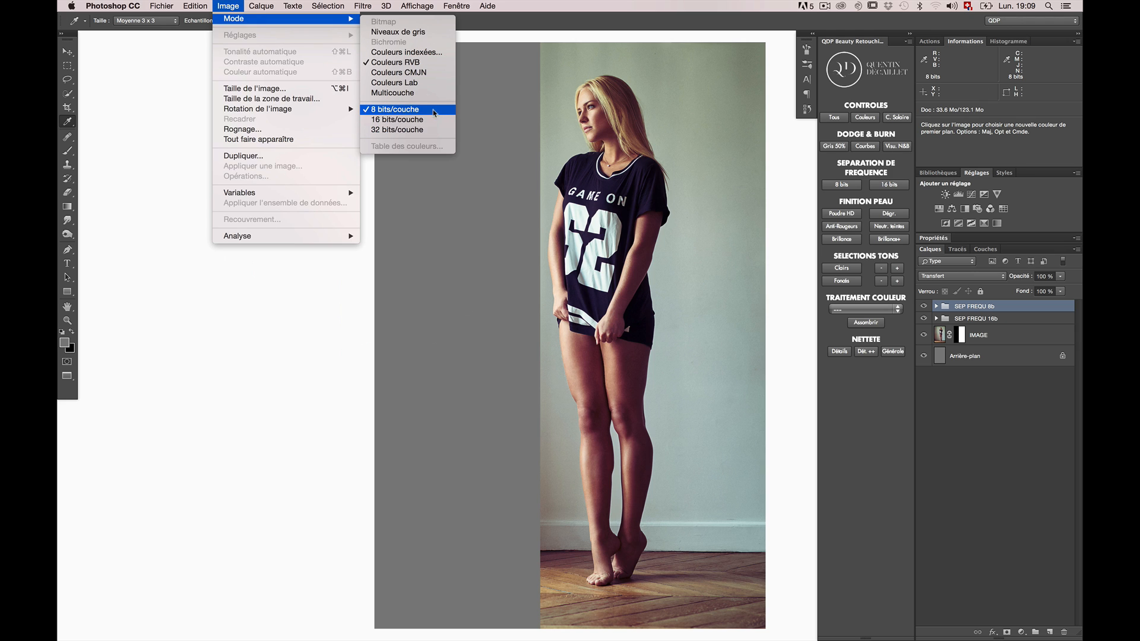
click(319, 351)
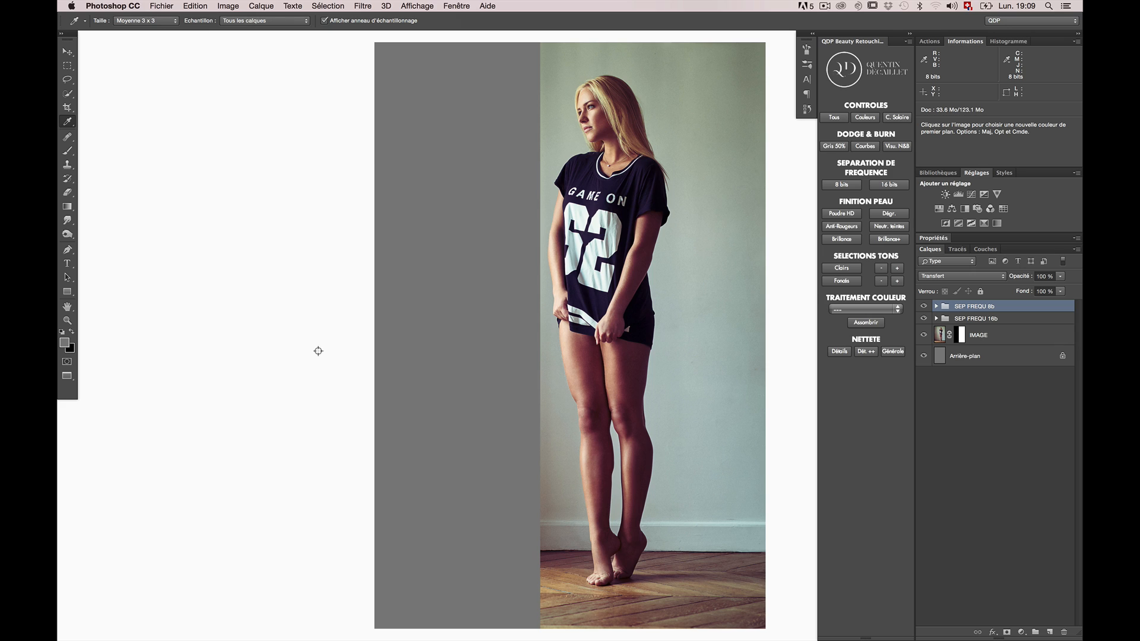